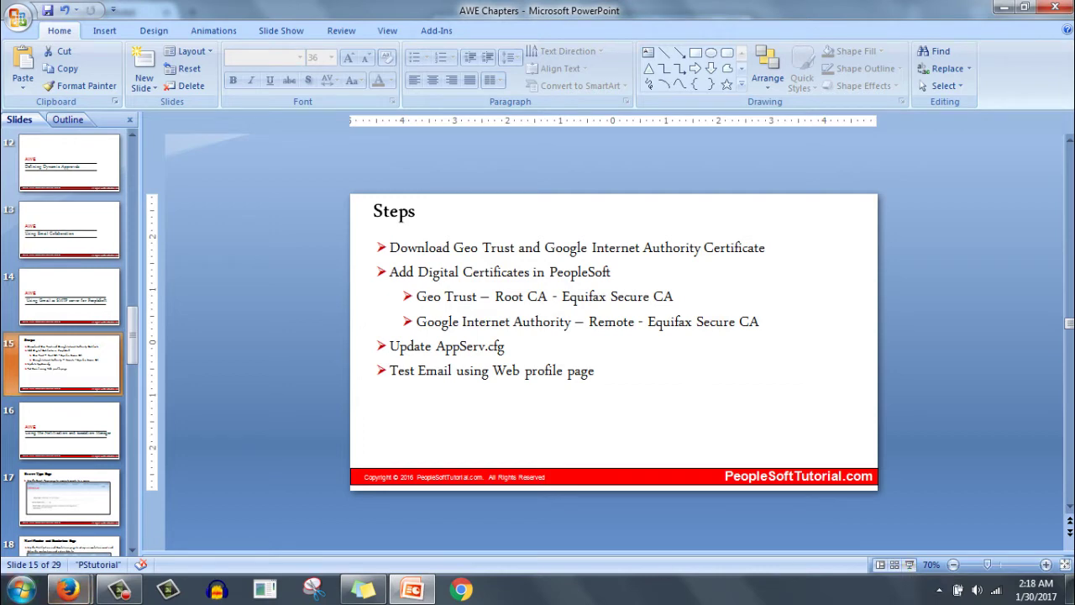
Dismiss both Firefox Timeout Warning dialogs and launch Chrome
left_click(67, 590)
left_click(231, 548)
left_click(576, 183)
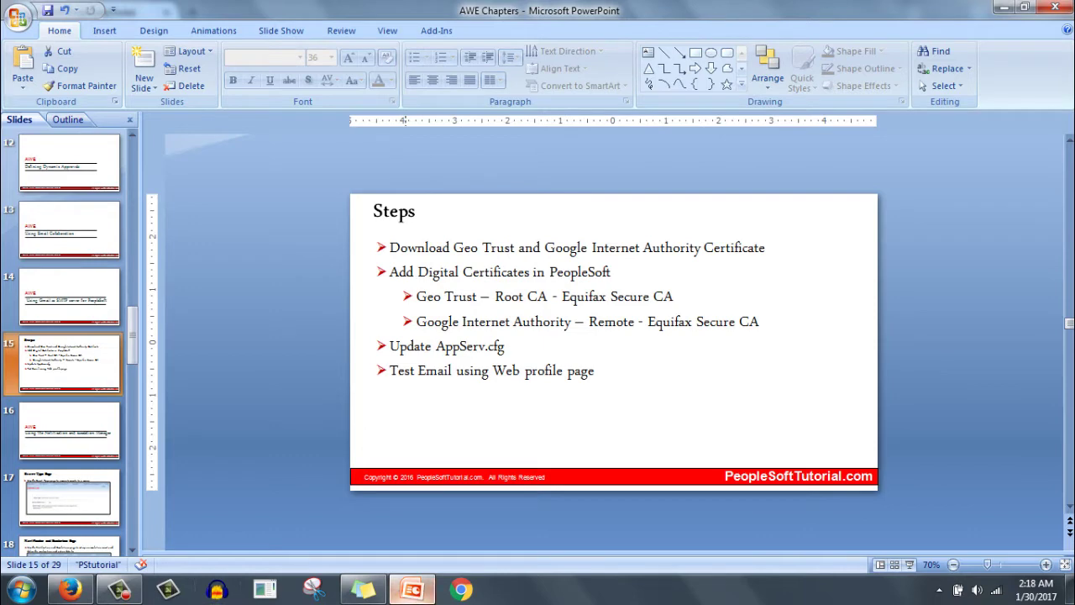
left_click(461, 590)
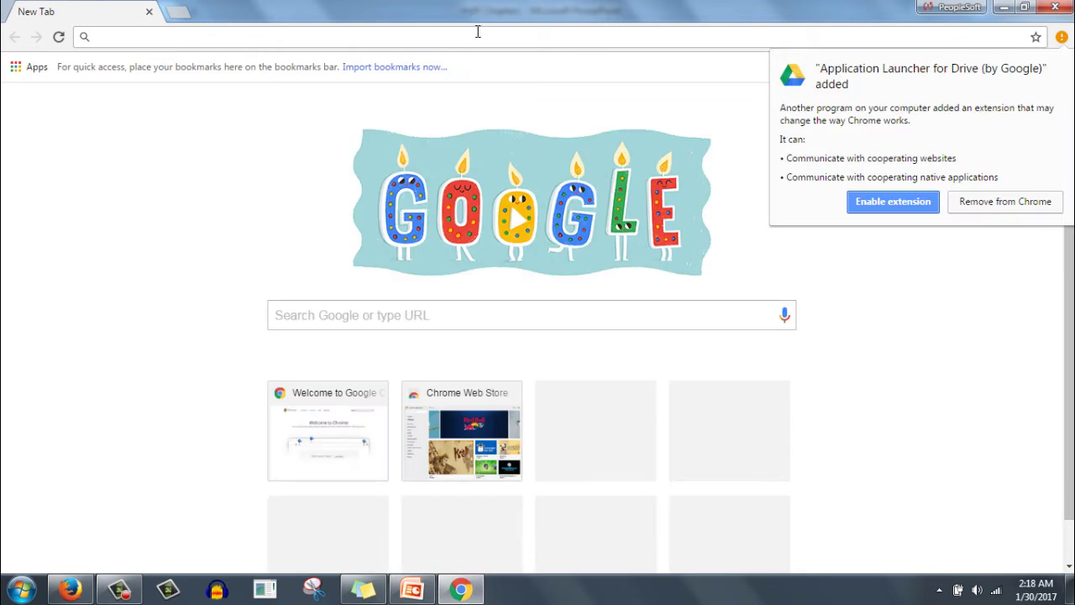
Close the extension notice, search 'gmail' and open the Gmail - Google result
left_click(477, 32)
type("gmail")
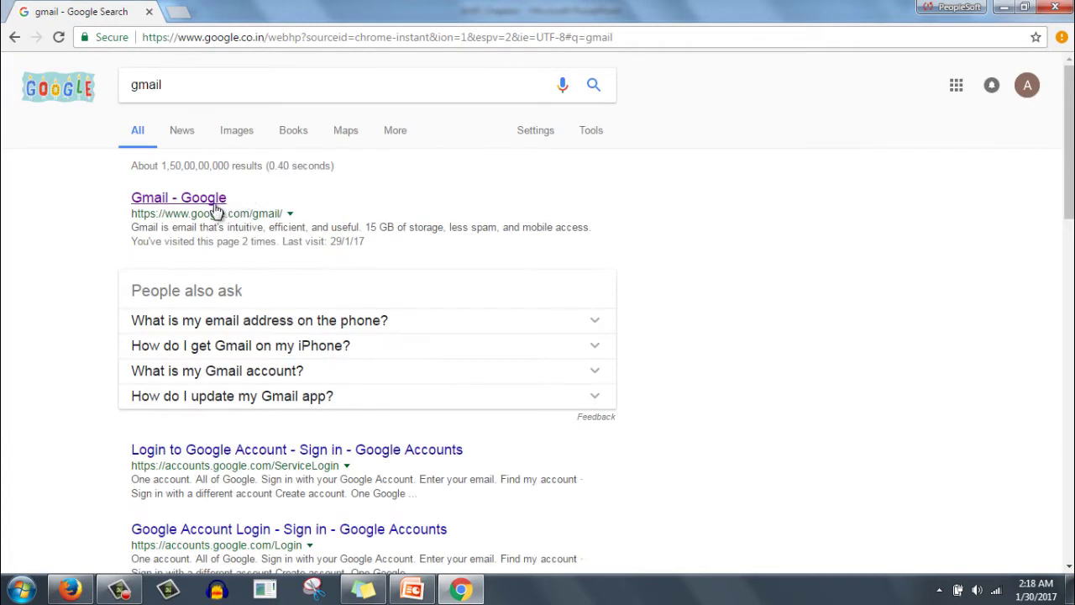
left_click(212, 200)
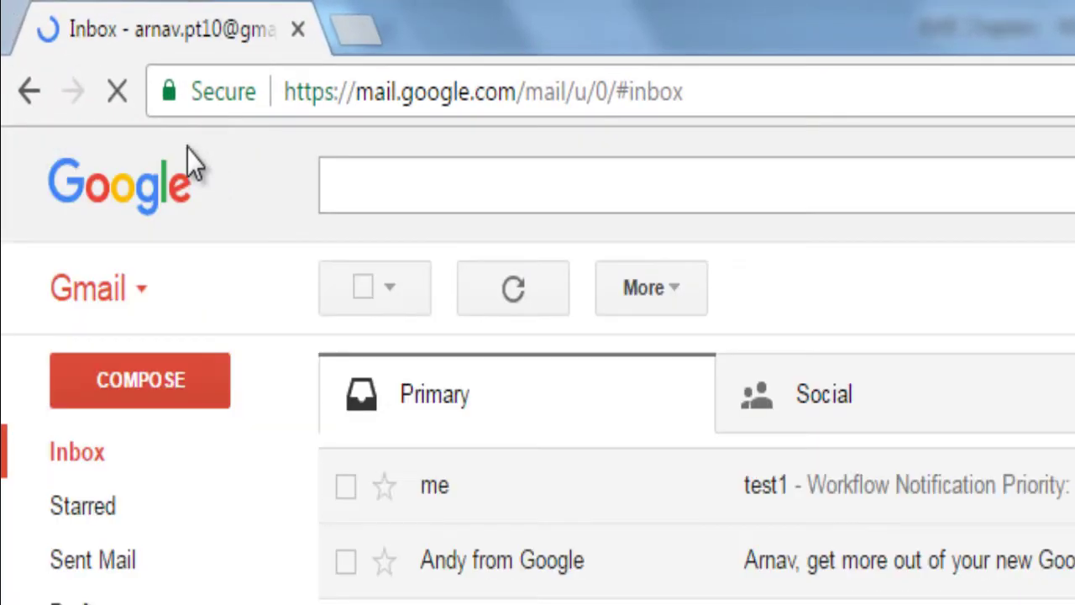
Open Gmail's certificate from the security details and select GeoTrust Global CA in its certification path
left_click(168, 92)
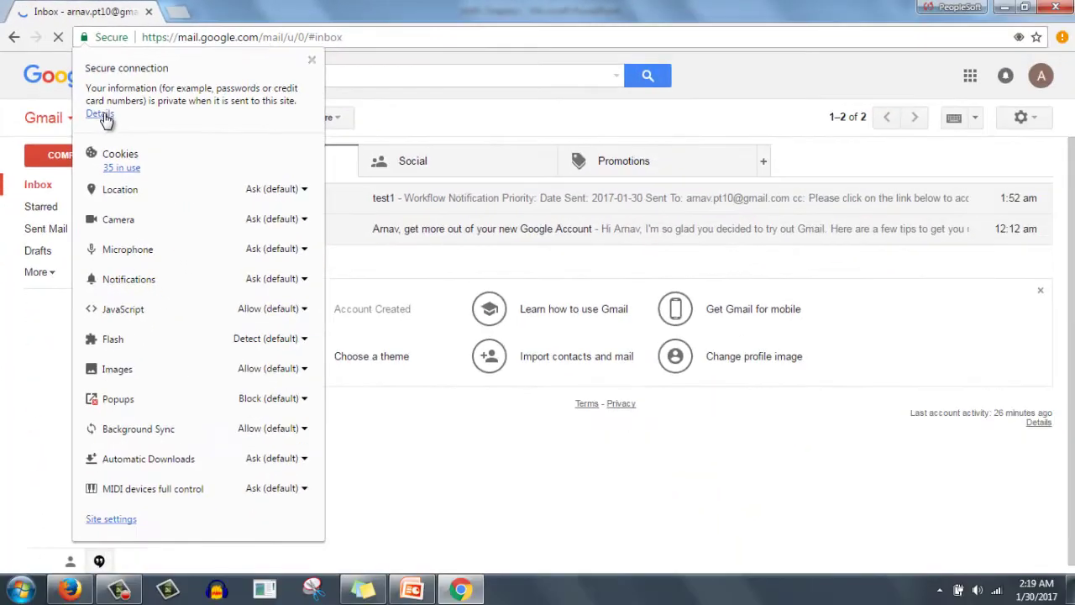
left_click(100, 114)
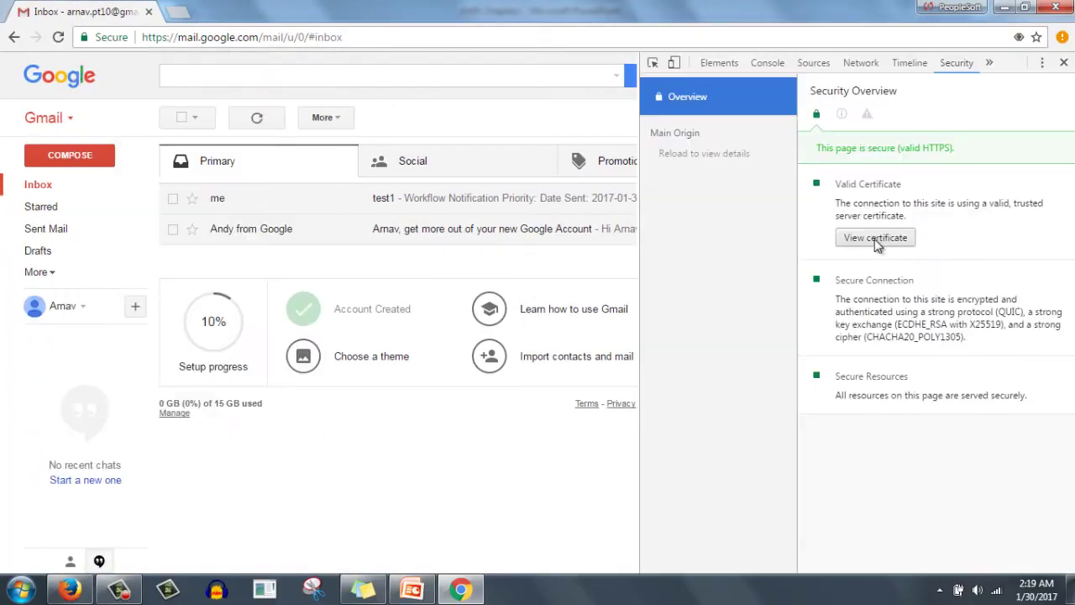
left_click(876, 239)
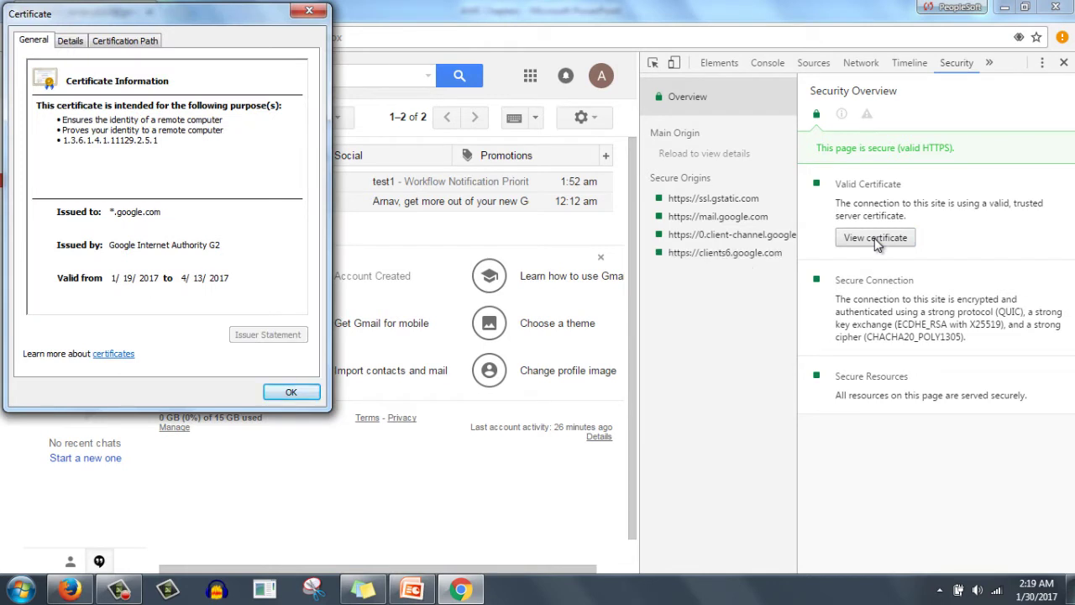
left_click(122, 44)
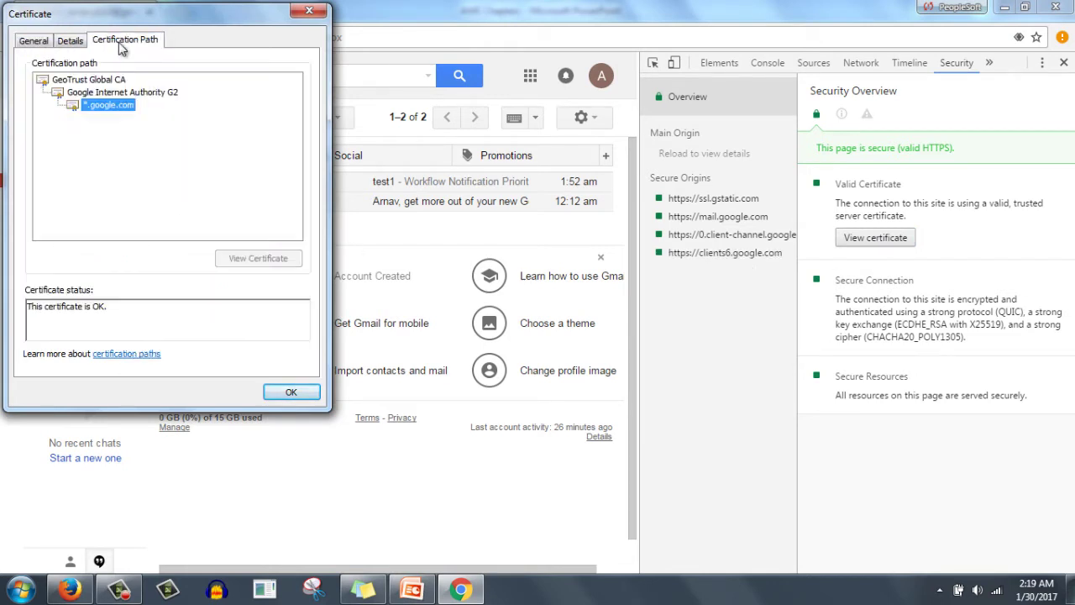
left_click(86, 80)
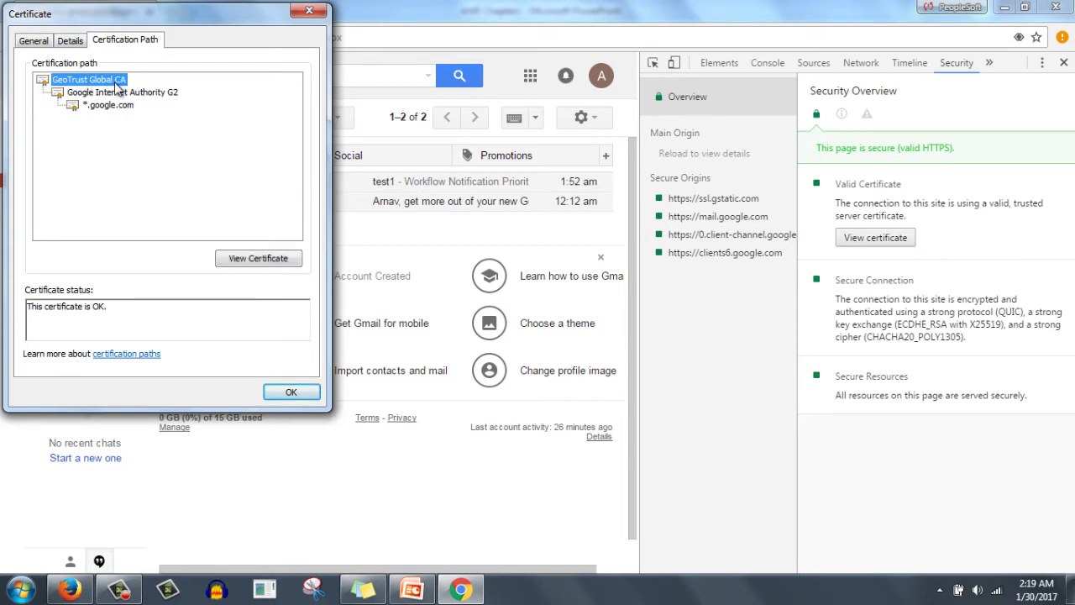
Start exporting the GeoTrust Global CA certificate in Base-64 encoded X.509 format
left_click(295, 262)
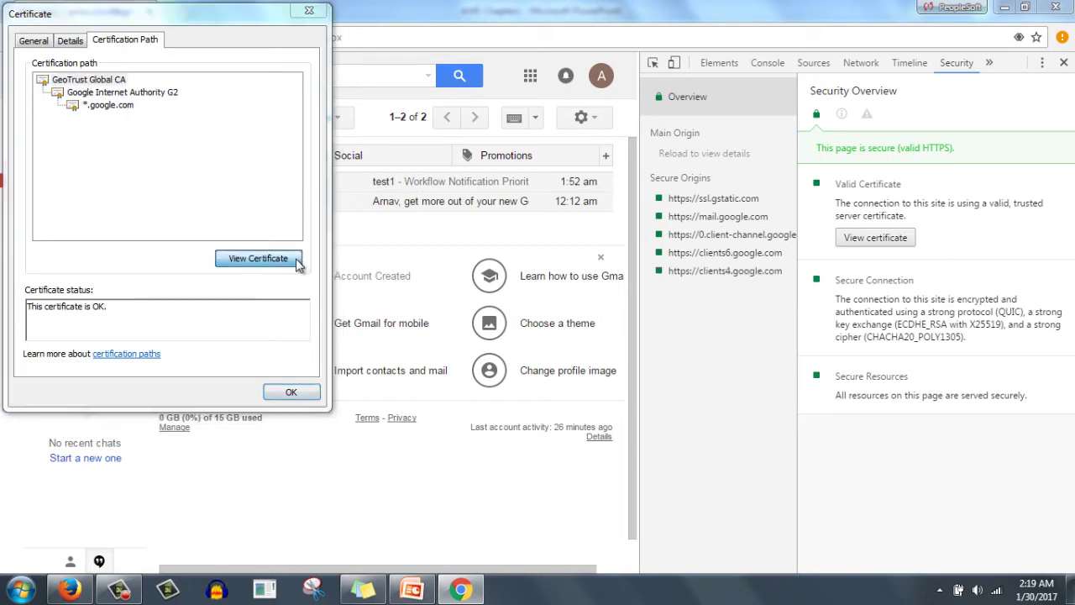
left_click(94, 96)
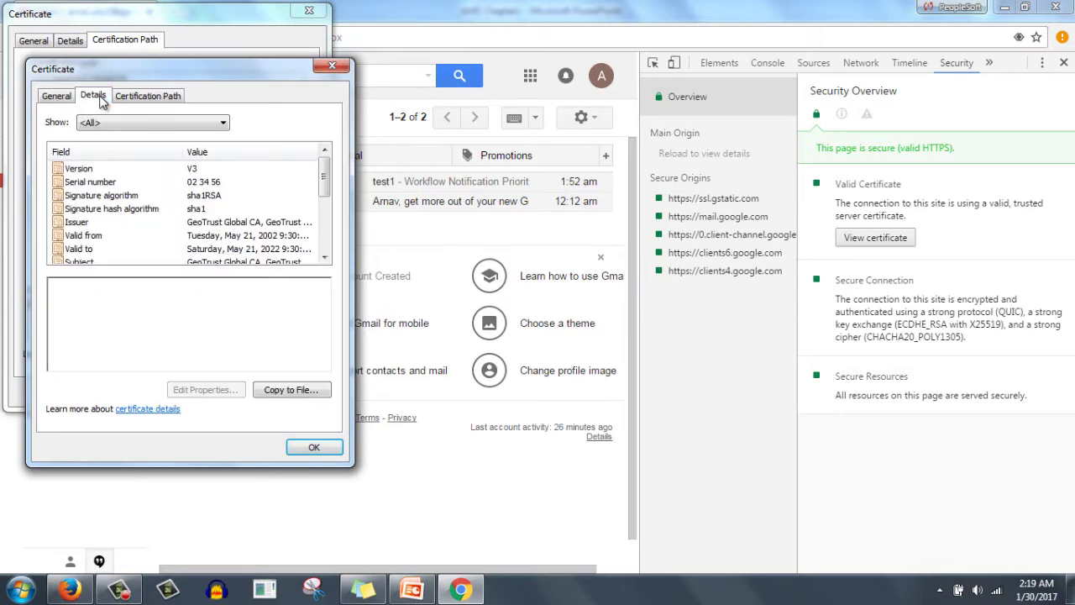
left_click(304, 393)
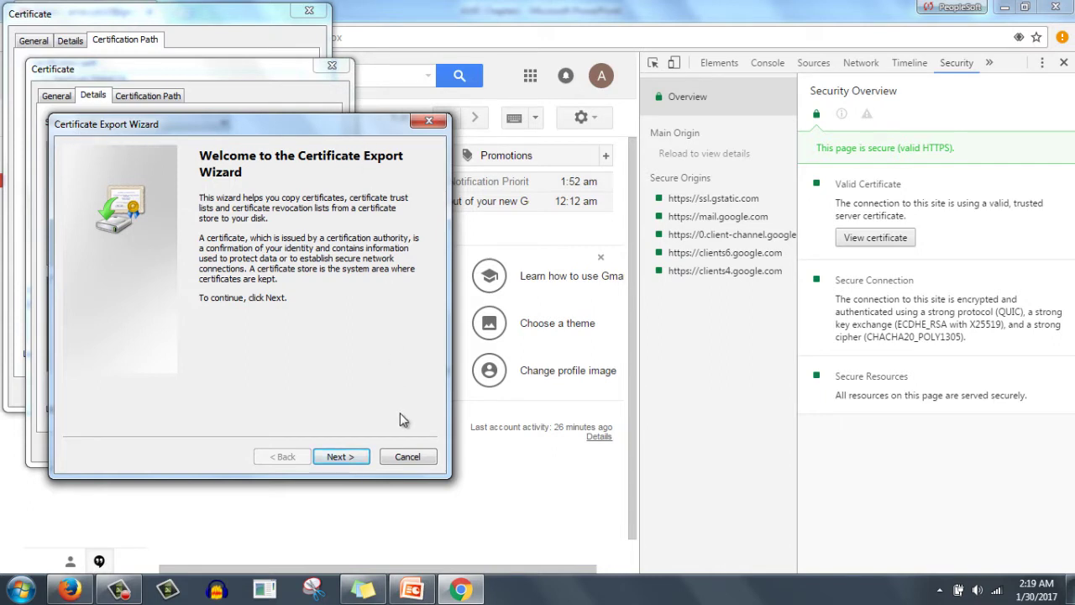
left_click(356, 458)
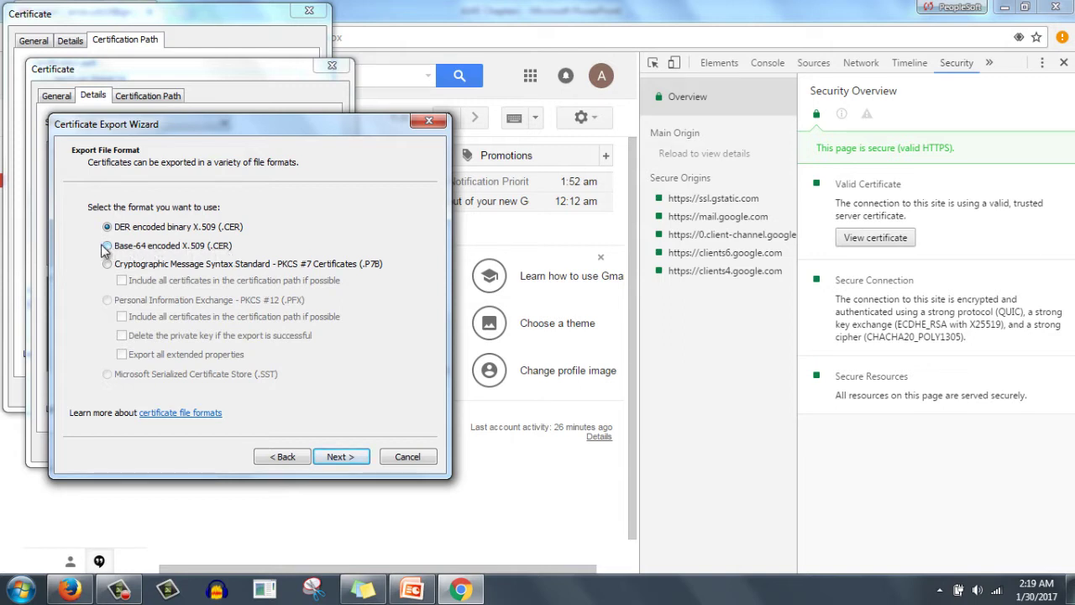
left_click(107, 245)
left_click(341, 456)
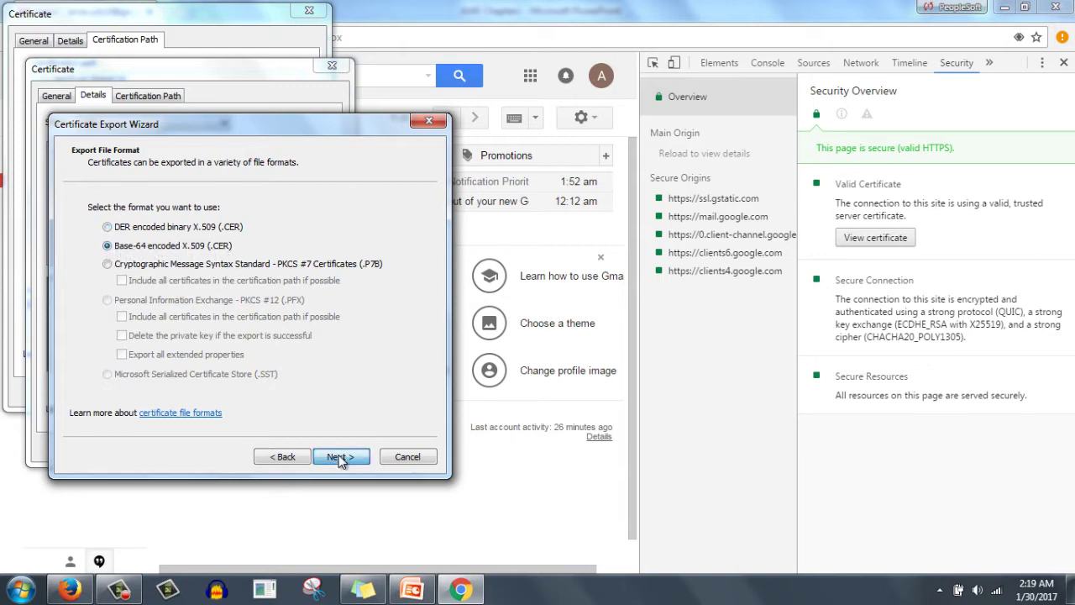
Save the export as 'Geo Trust' in the Desktop arnav.pt10 folder and finish the wizard
left_click(383, 224)
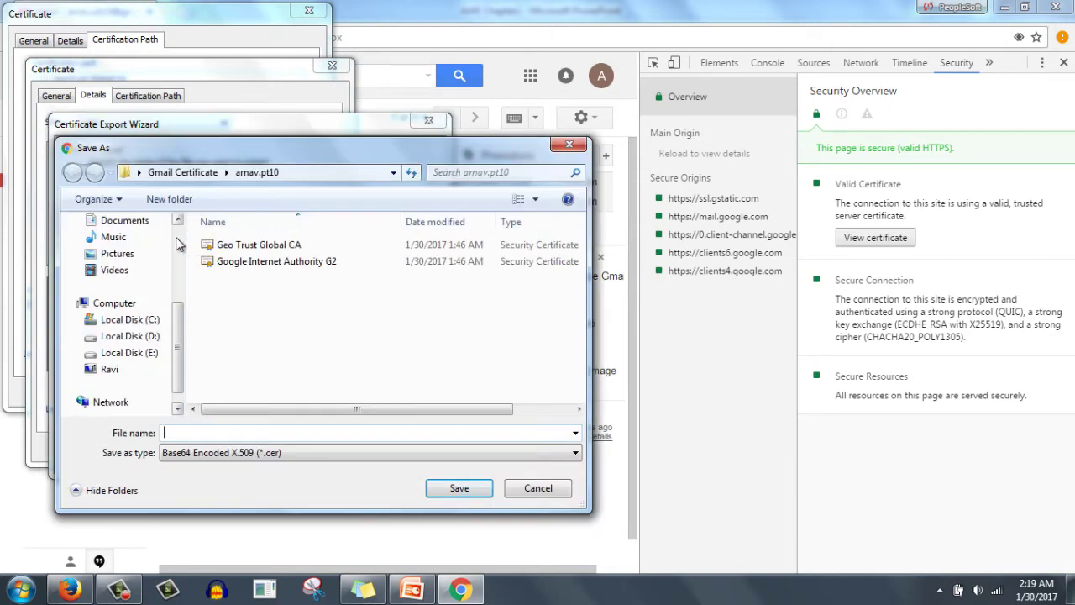
left_click(180, 240)
left_click(112, 244)
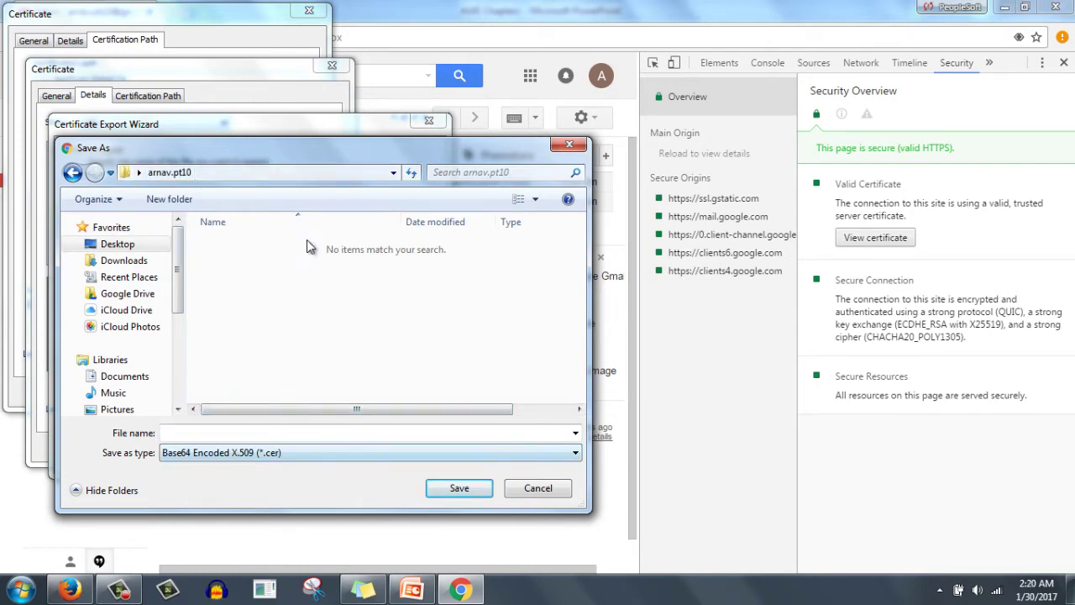
left_click_drag(334, 156, 699, 156)
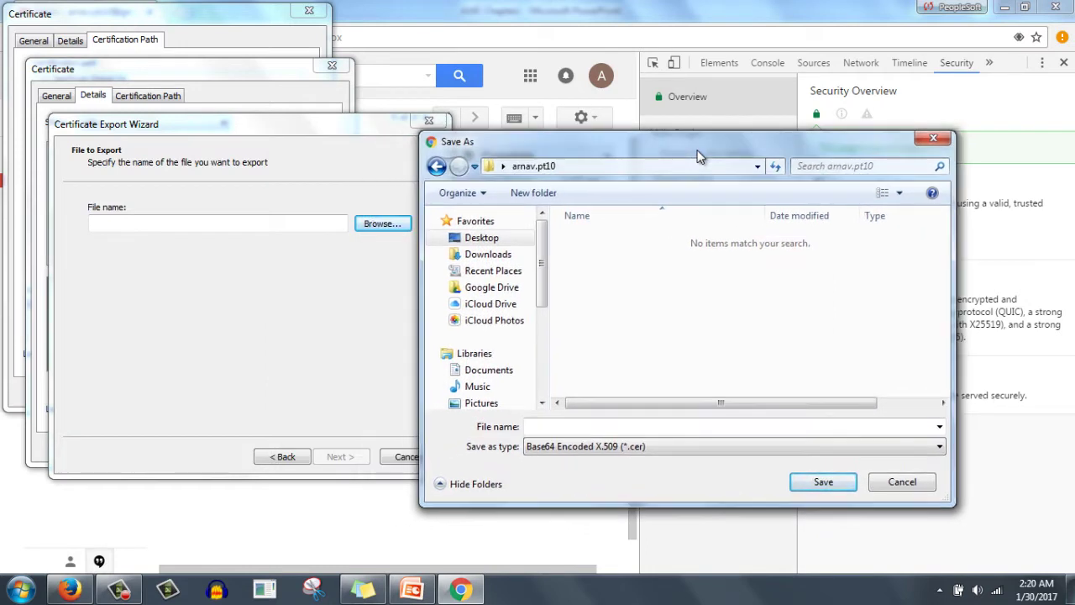
left_click(682, 430)
type("Geo Trust")
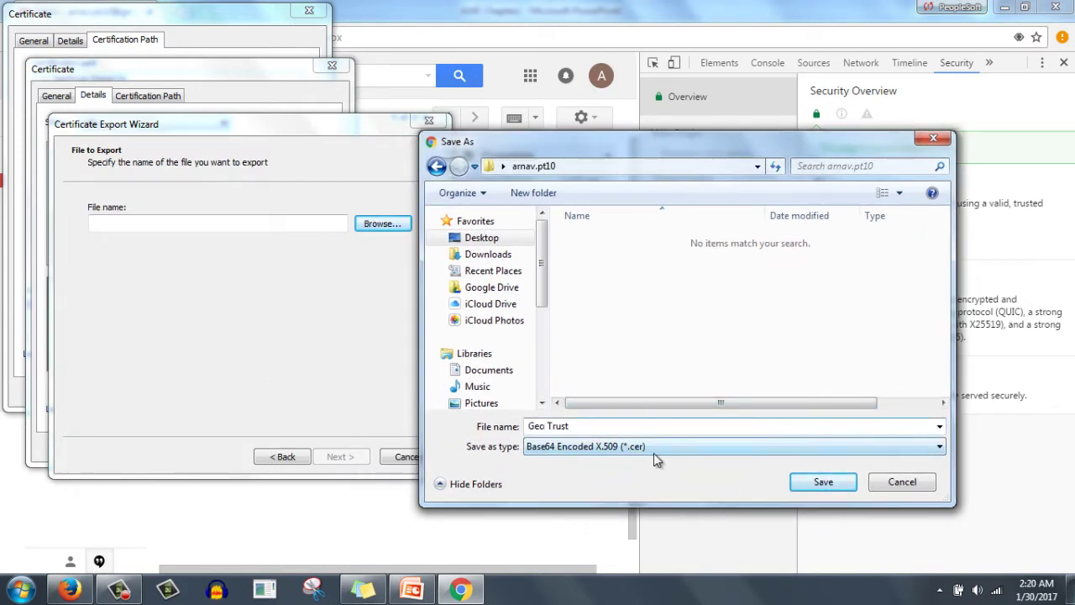
left_click(809, 482)
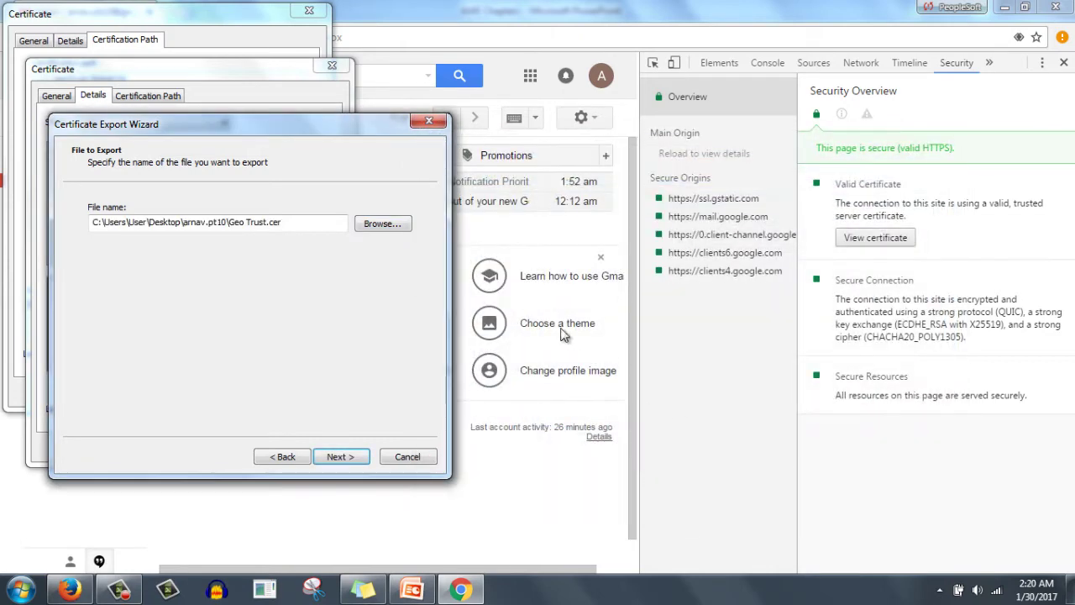
left_click(356, 460)
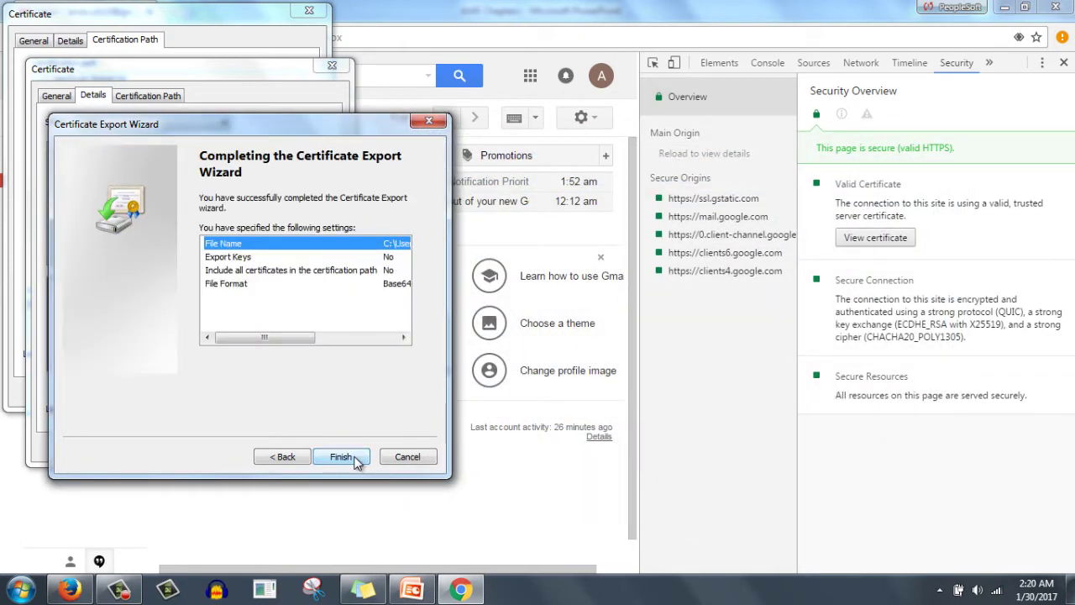
left_click(341, 457)
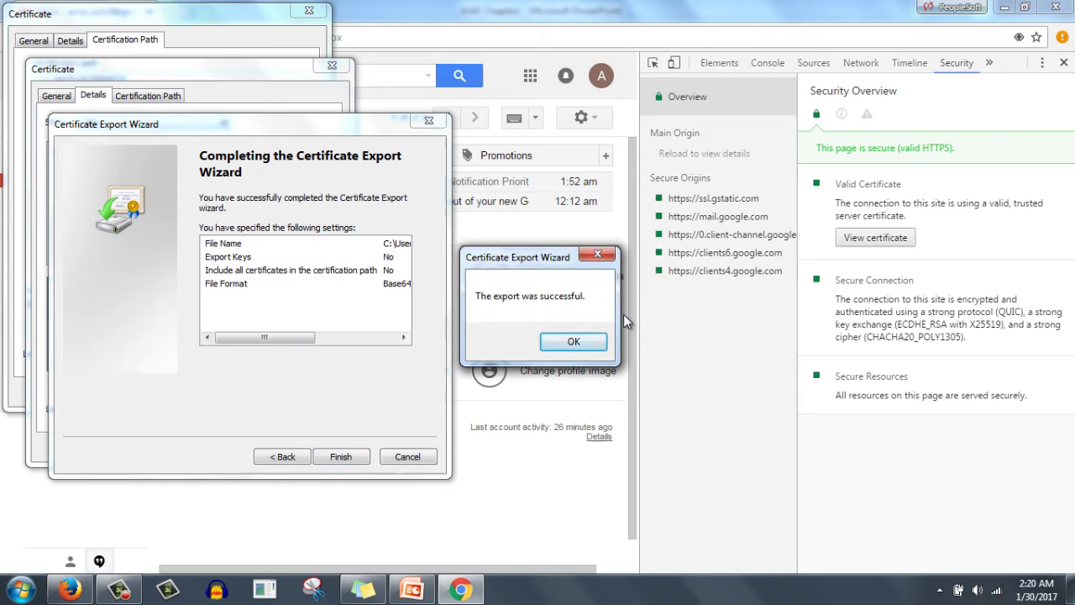
left_click(602, 345)
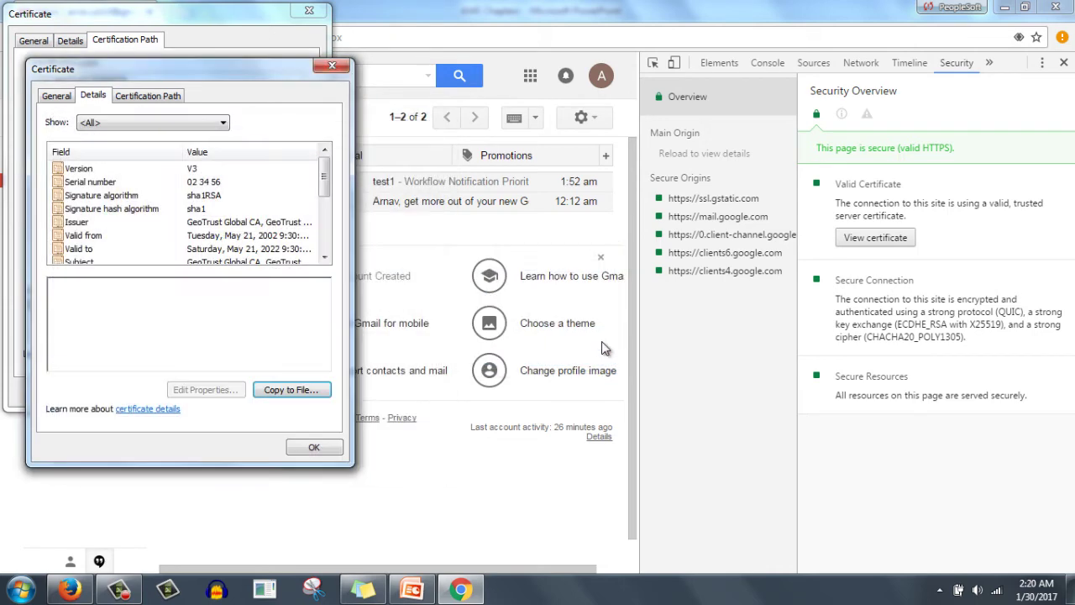
Open the Google Internet Authority G2 certificate and start exporting it as Base-64 X.509
left_click(330, 449)
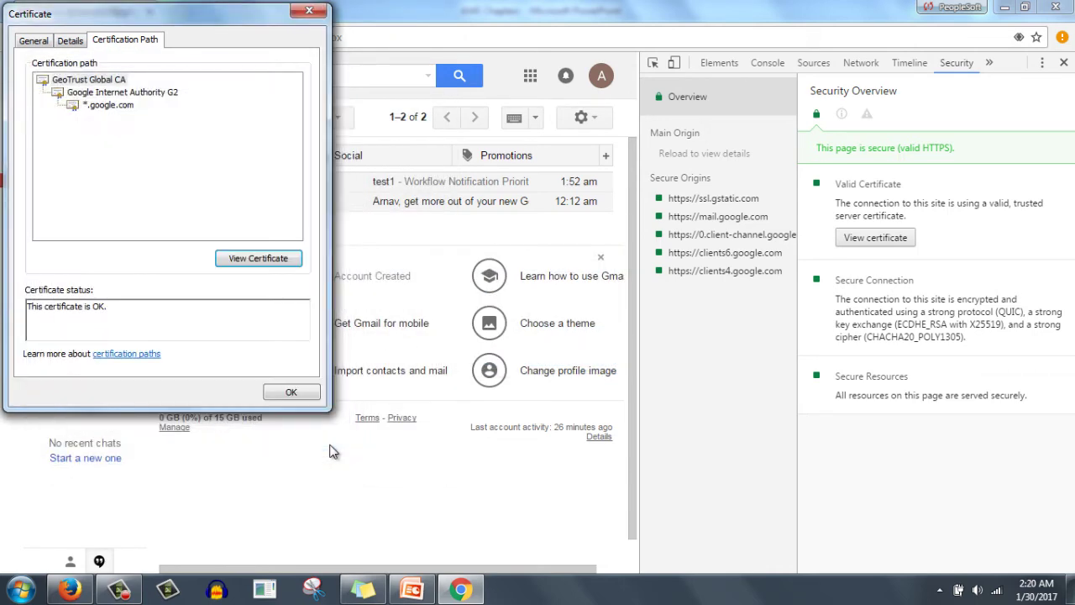
left_click(154, 99)
left_click(265, 258)
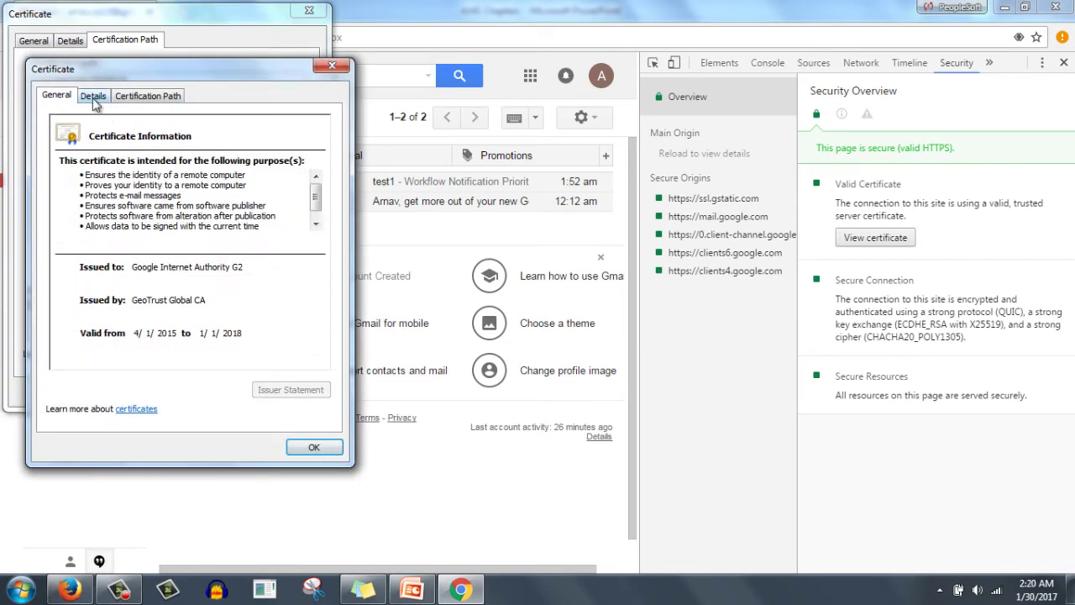
left_click(93, 97)
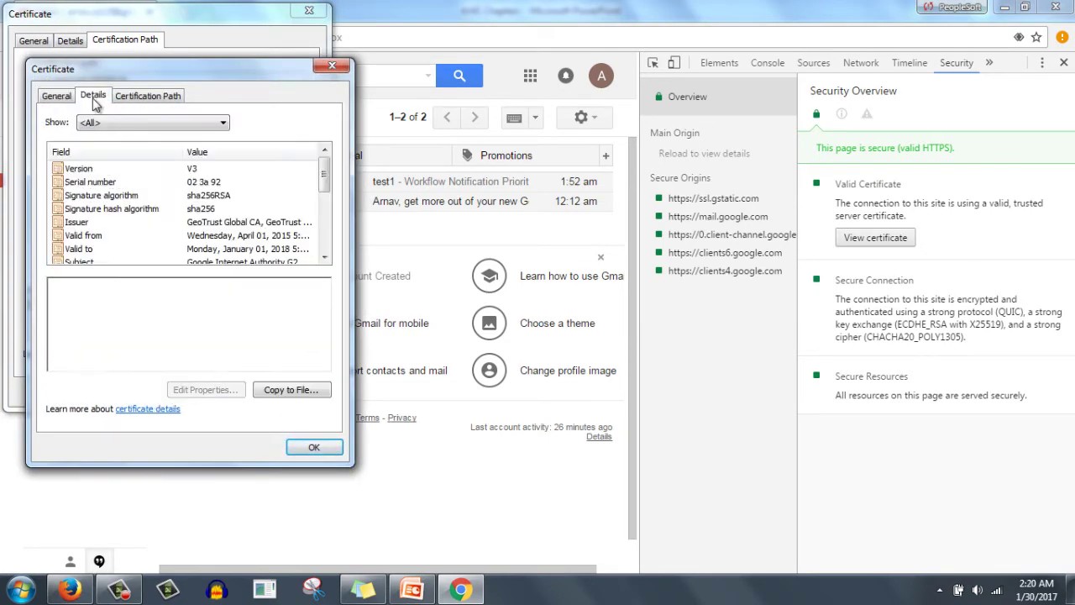
left_click(286, 390)
left_click(342, 464)
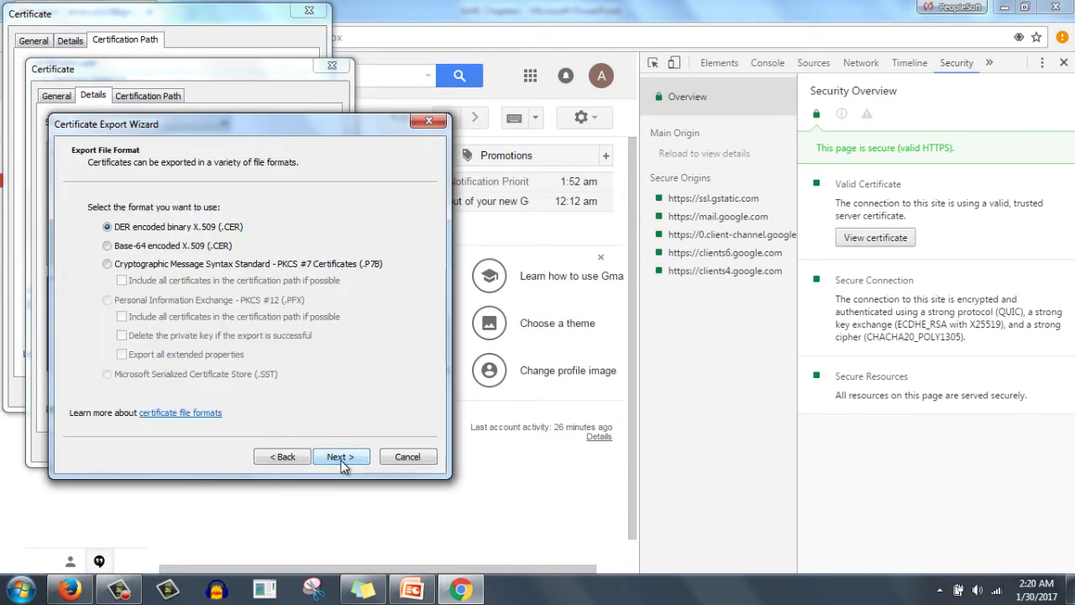
left_click(167, 248)
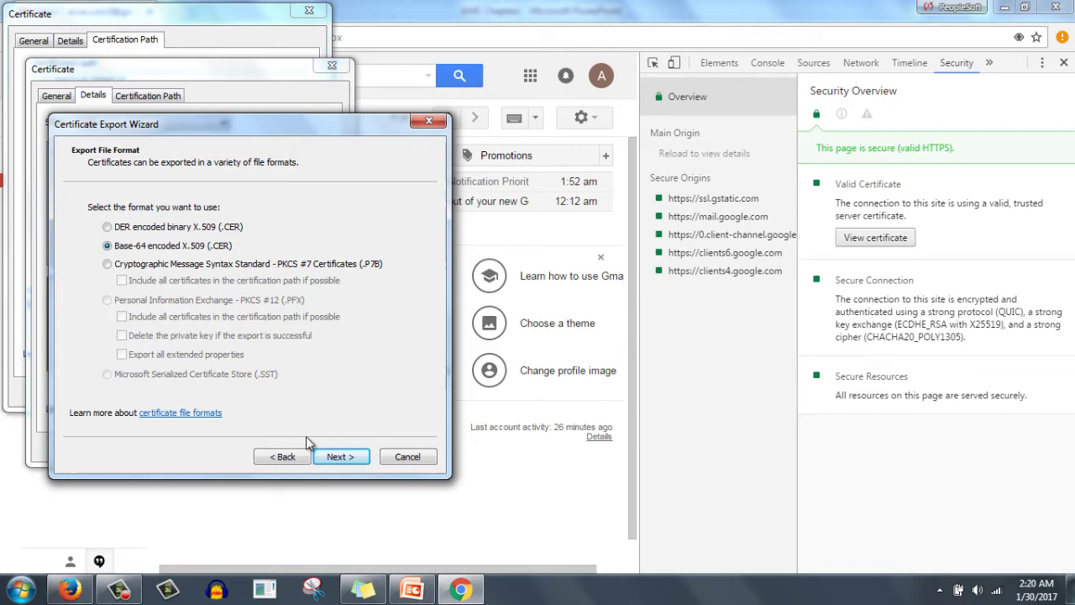
left_click(337, 457)
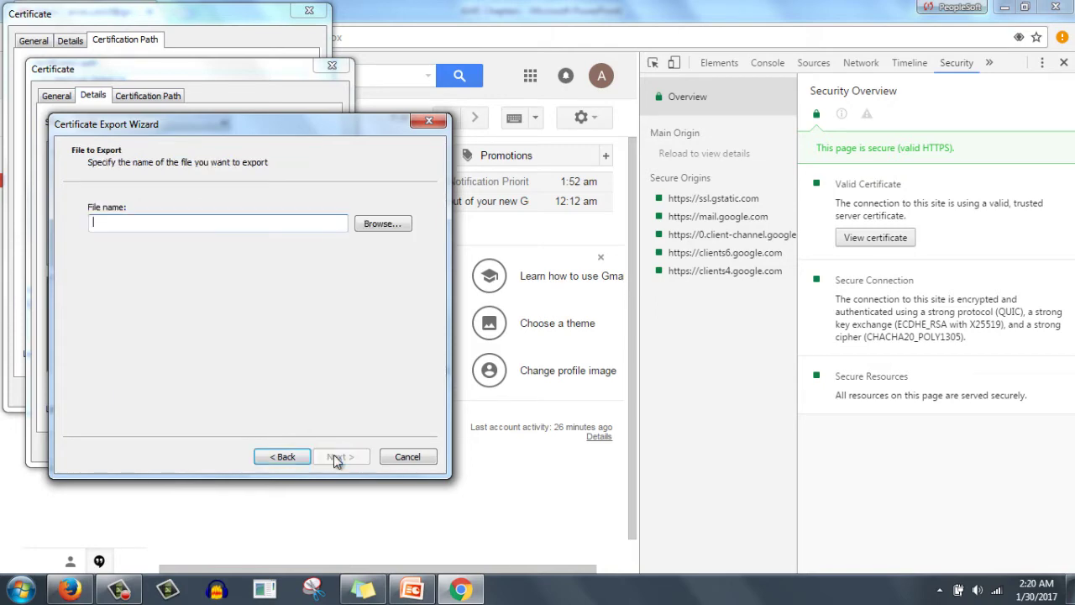
Save it as 'Google Internet Authority G2' in arnav.pt10, finish, and close the certificate windows
left_click(382, 224)
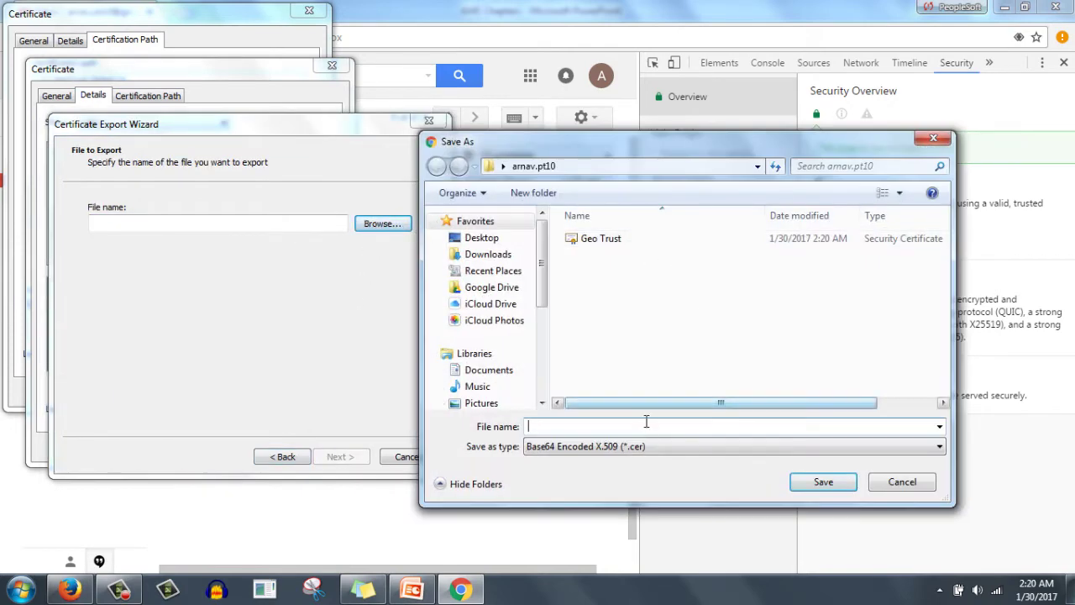
type("G")
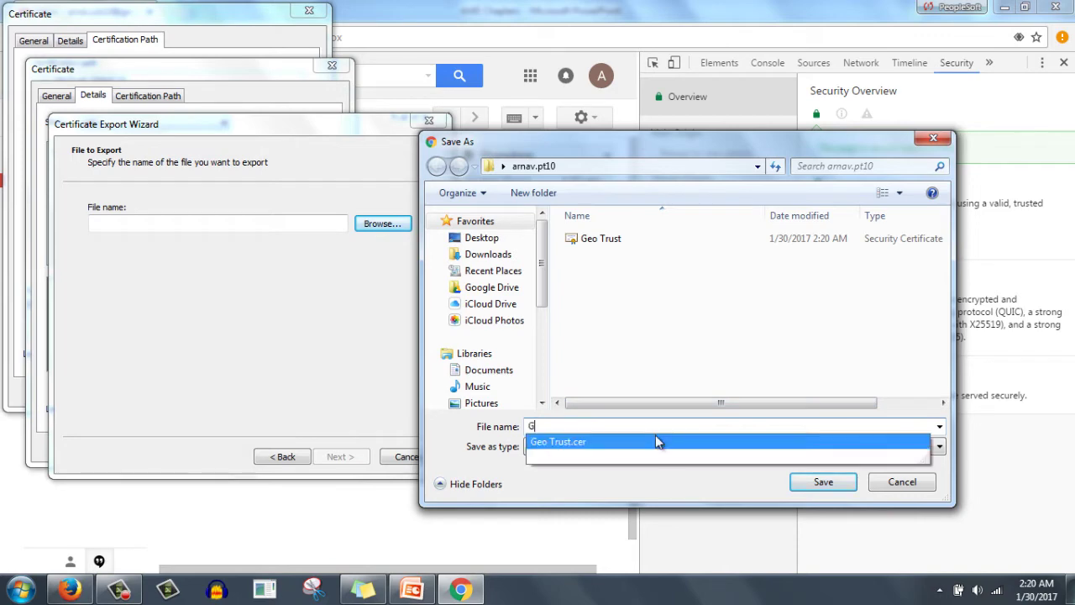
type("oogle I")
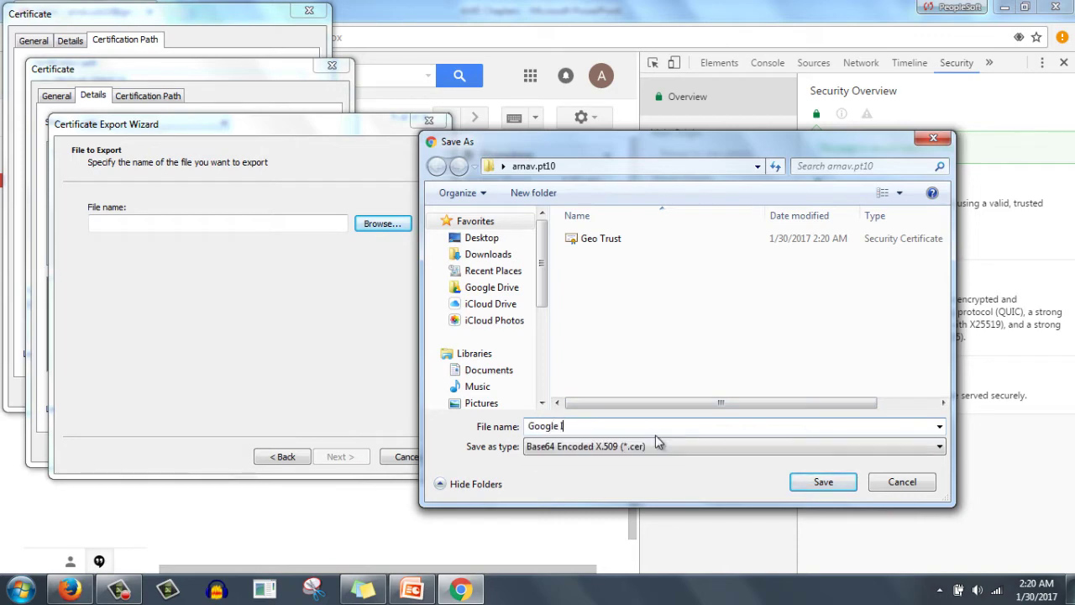
type("rnet Authority G2")
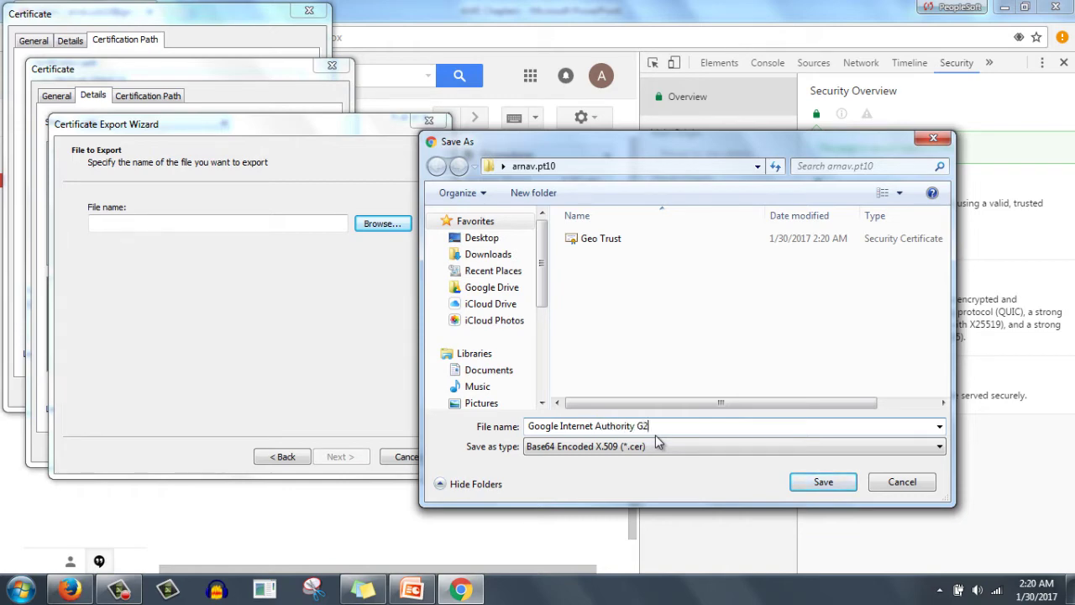
left_click(823, 481)
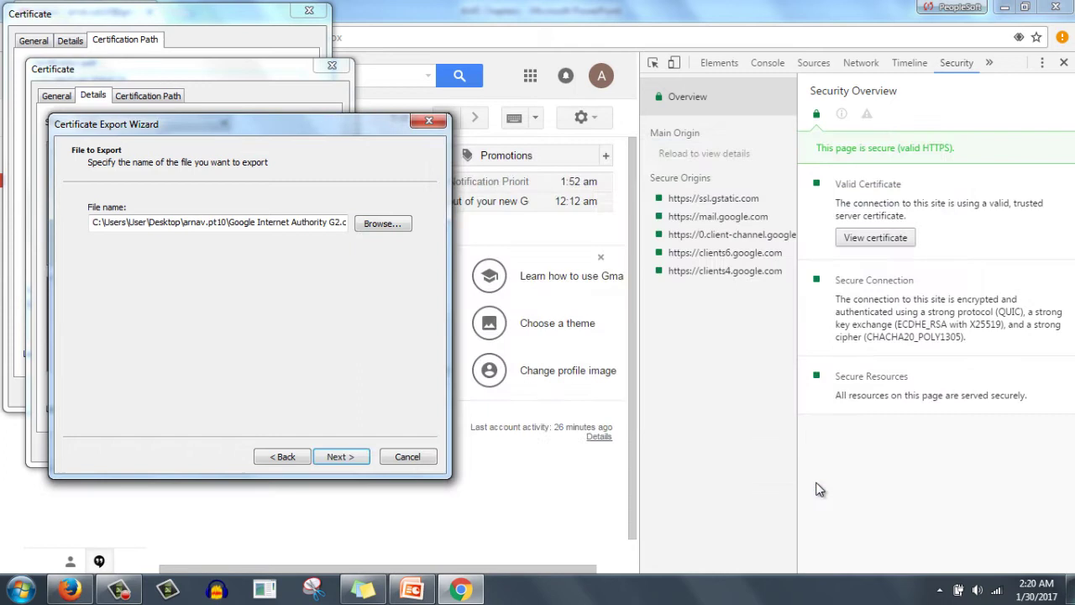
left_click(352, 460)
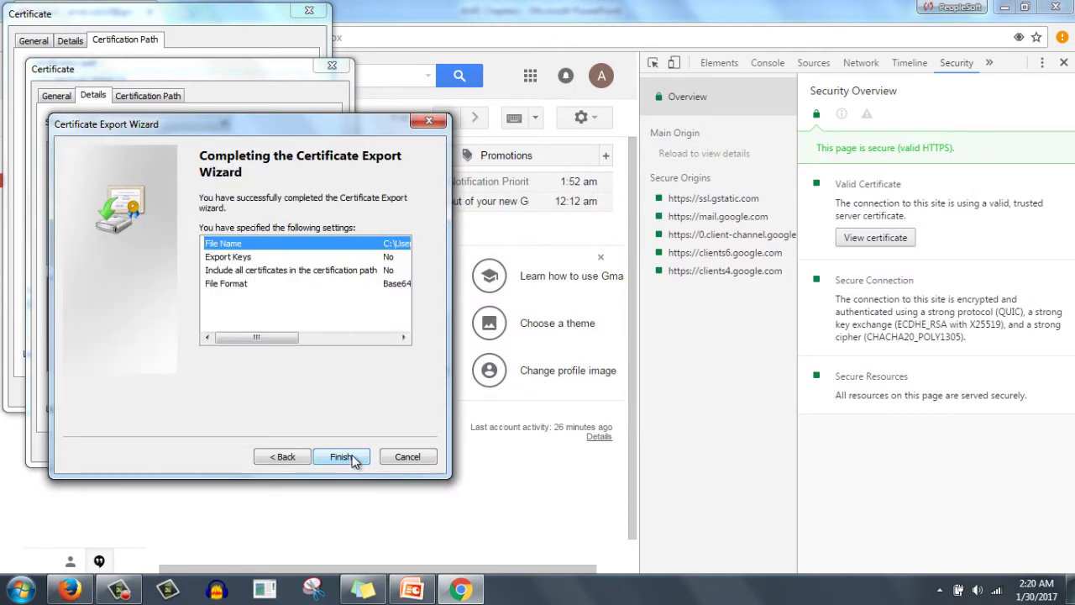
left_click(352, 460)
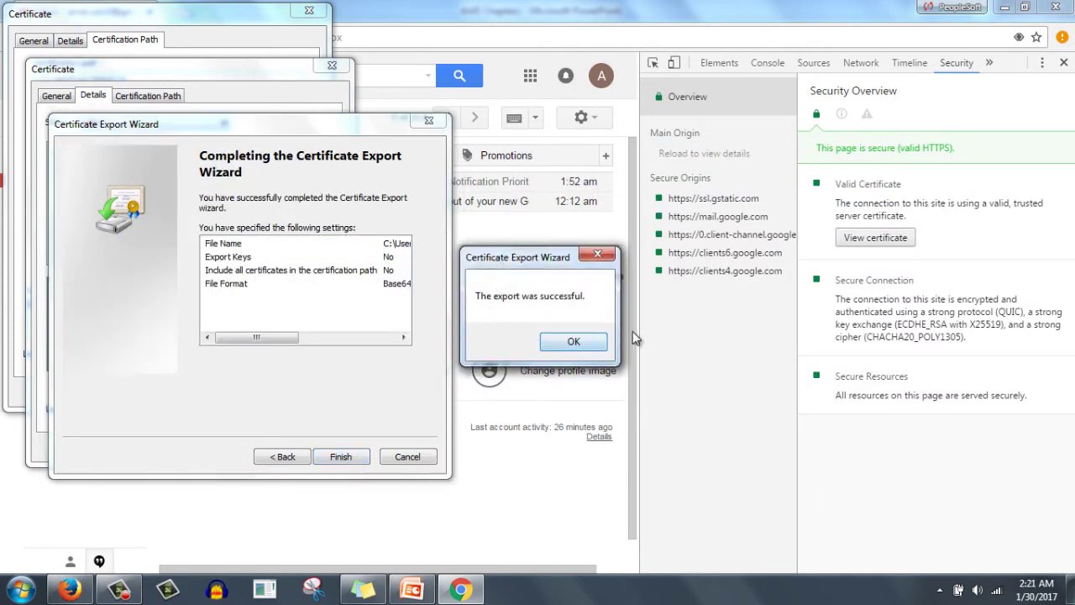
left_click(574, 342)
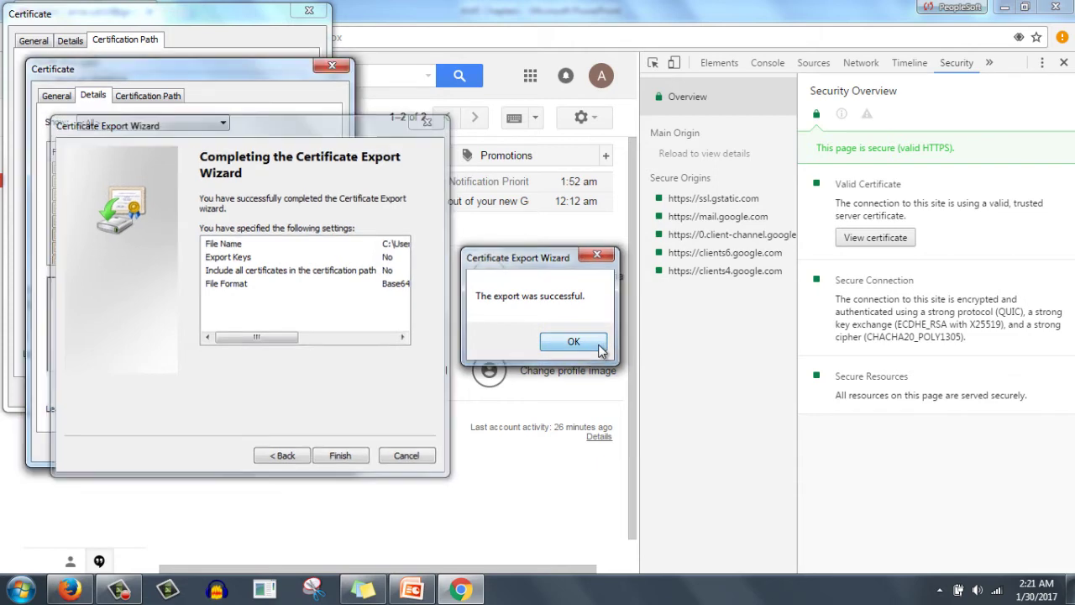
left_click(314, 449)
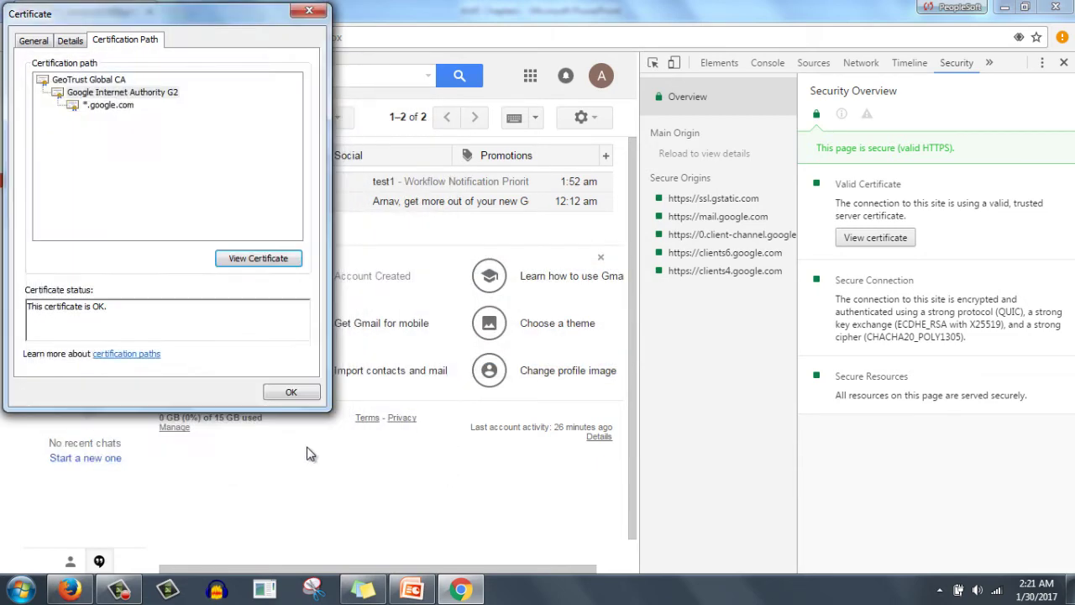
left_click(304, 396)
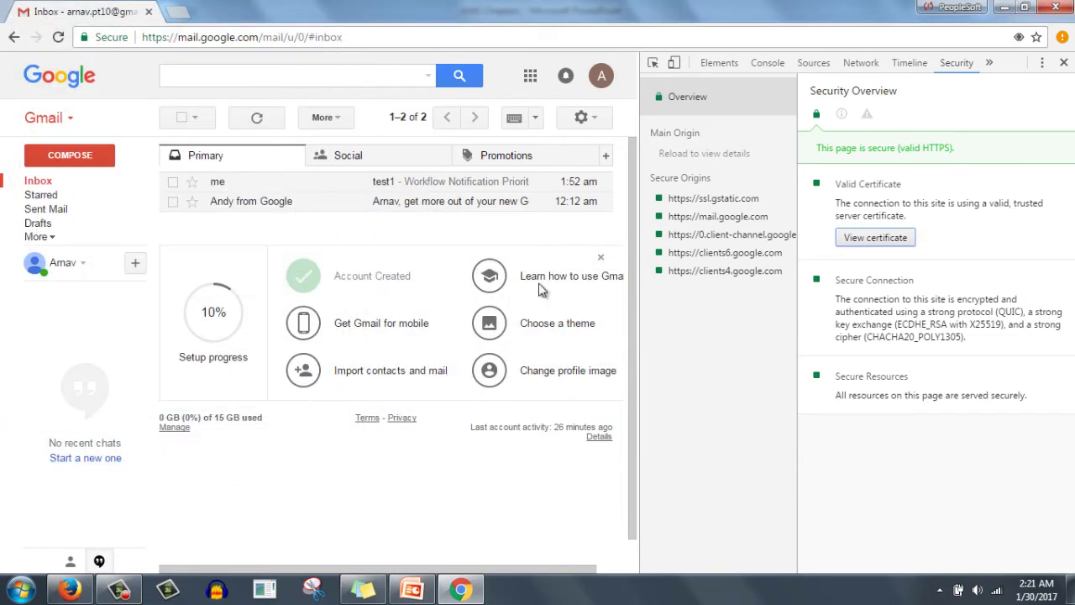
Show the desktop and open the arnav.pt10 folder with both exported certificates
left_click(1071, 588)
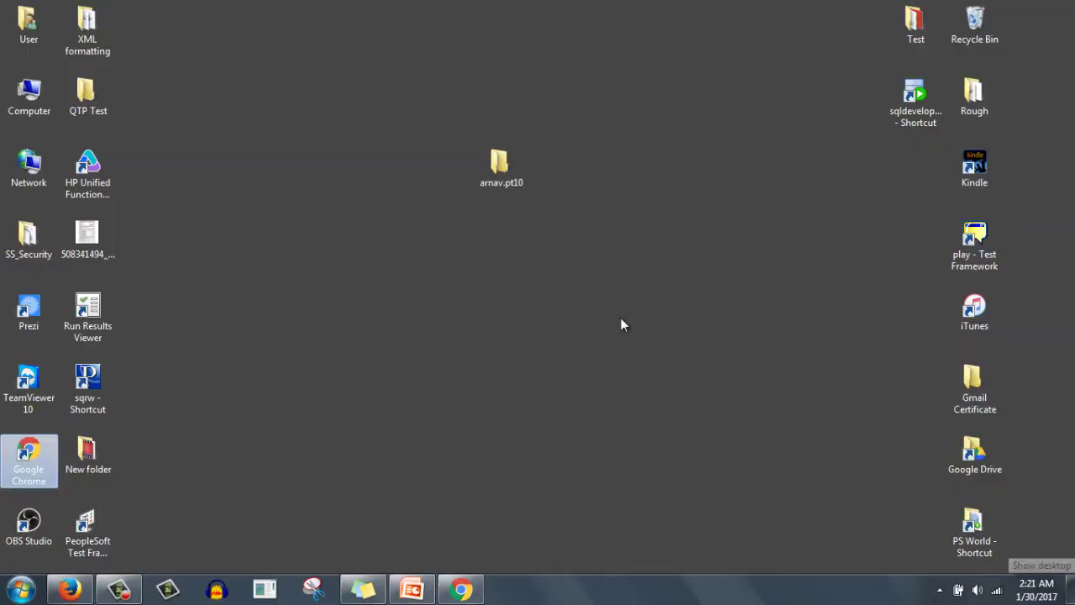
left_click(510, 178)
double_click(510, 178)
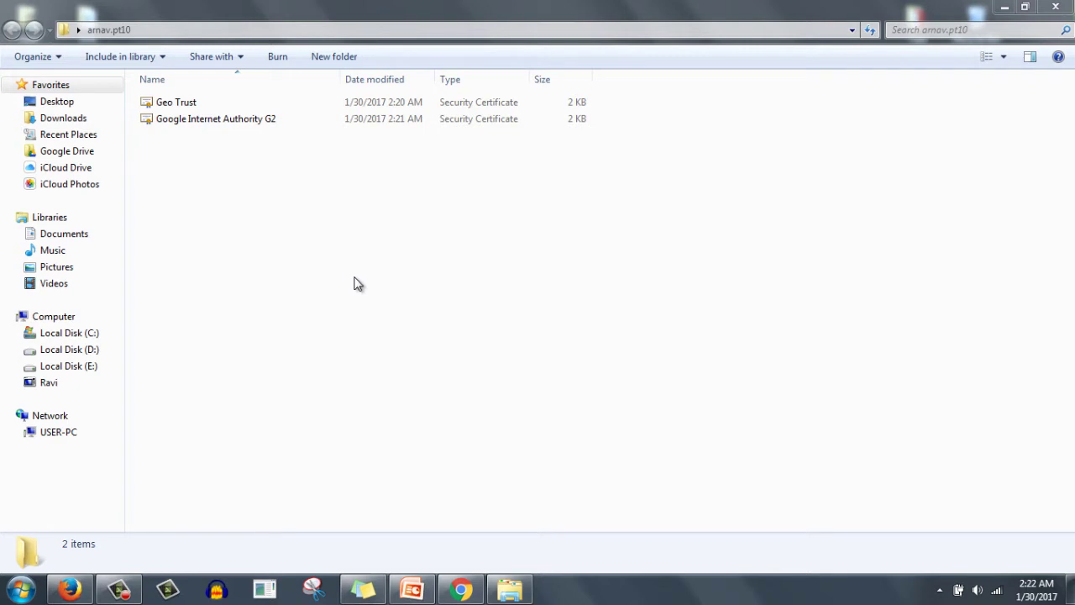
Open cmd as administrator and change directory to C:\PT8.54\webserv\fsdmo\piabin
left_click(26, 593)
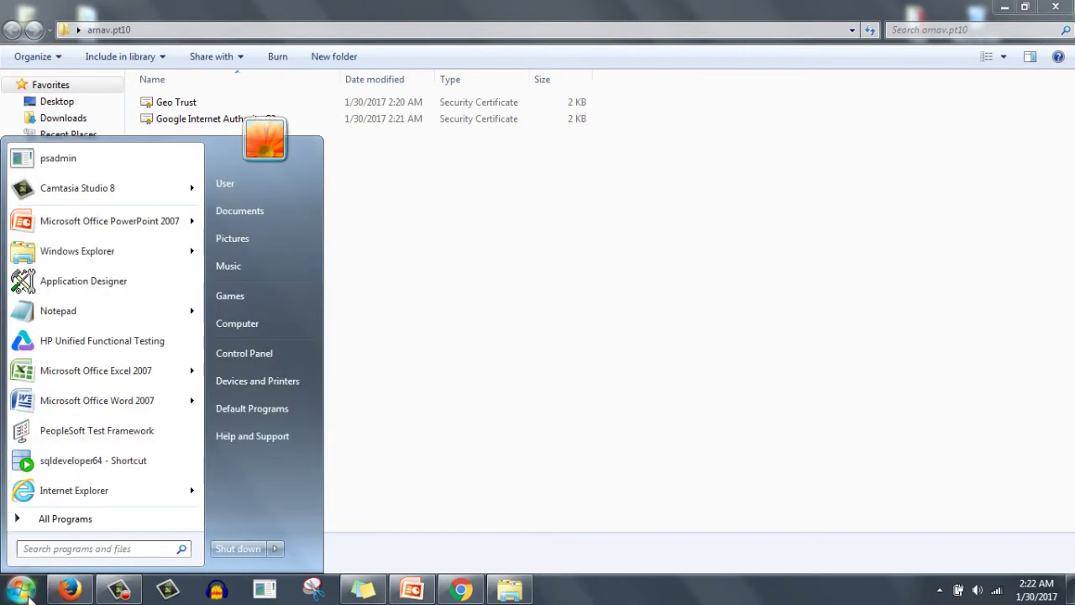
type("cmd")
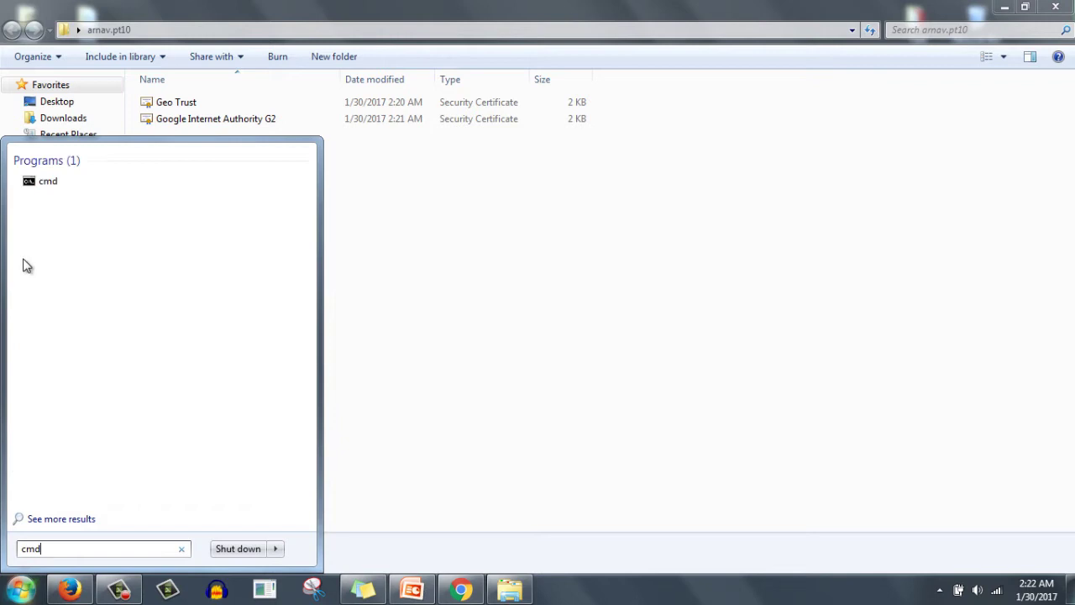
right_click(39, 184)
left_click(124, 215)
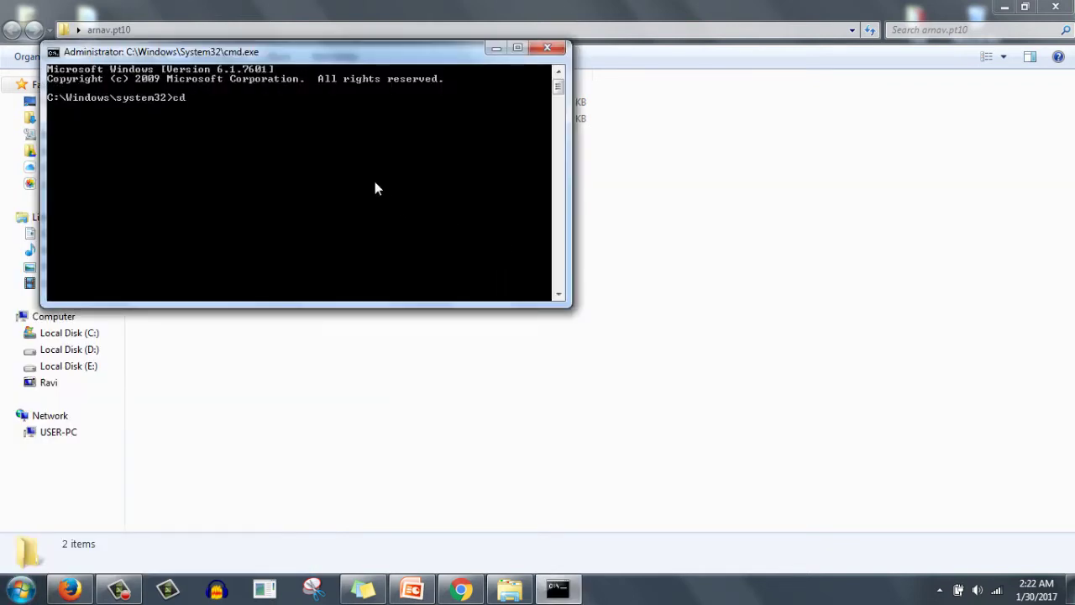
key("Return")
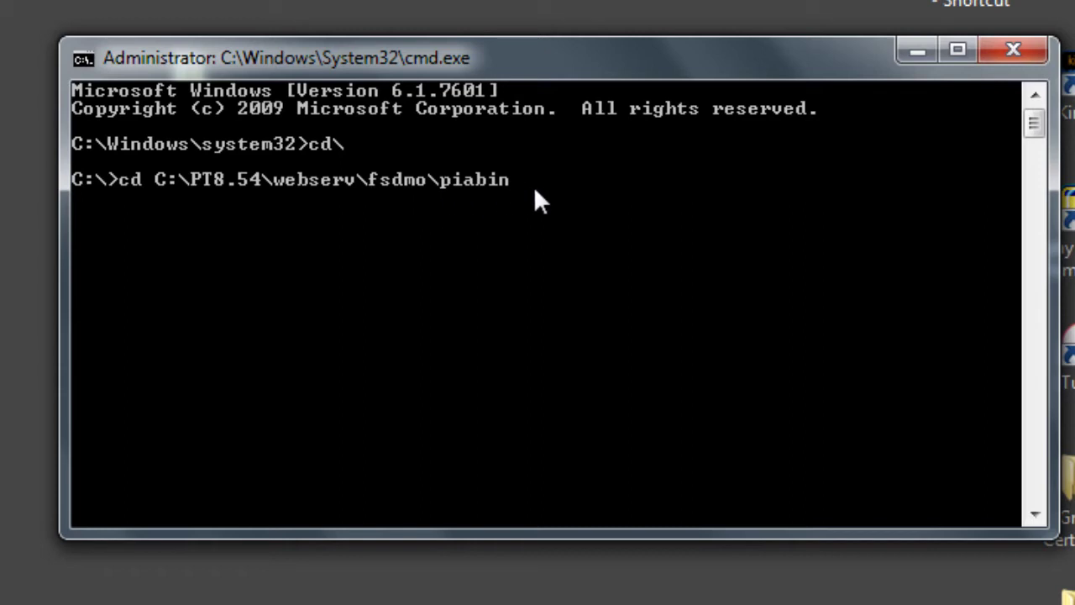
key("Return")
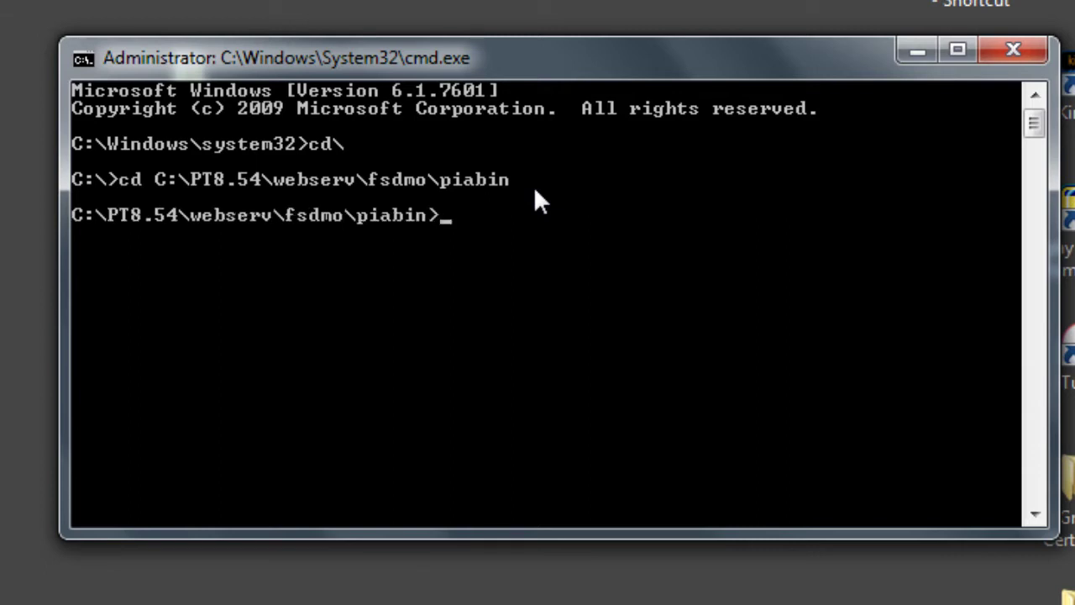
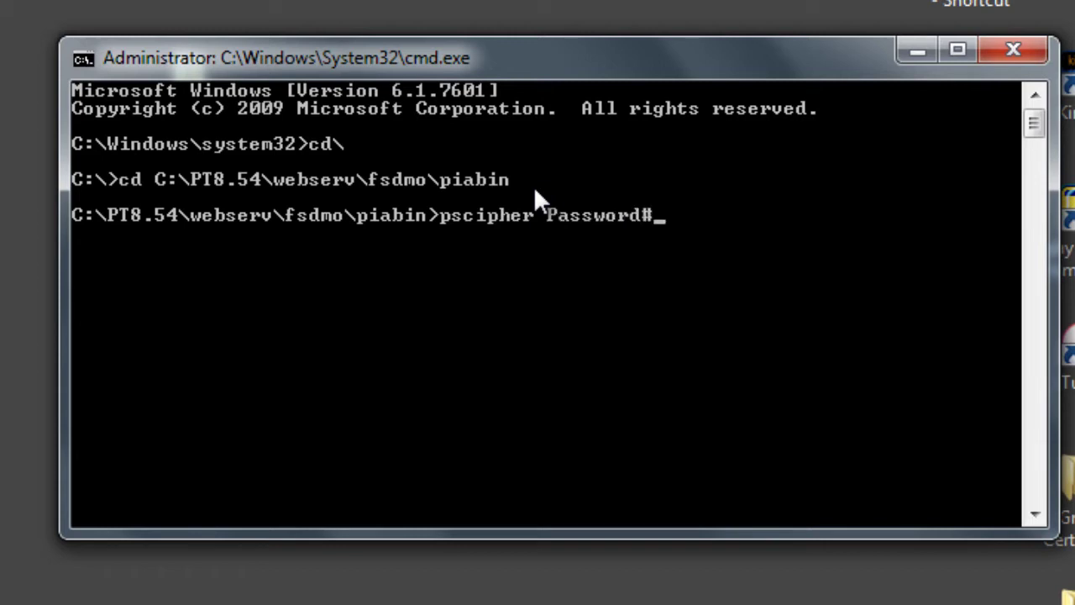
Run pscipher on the SMTP password and mark the encrypted output in the console
key("Return")
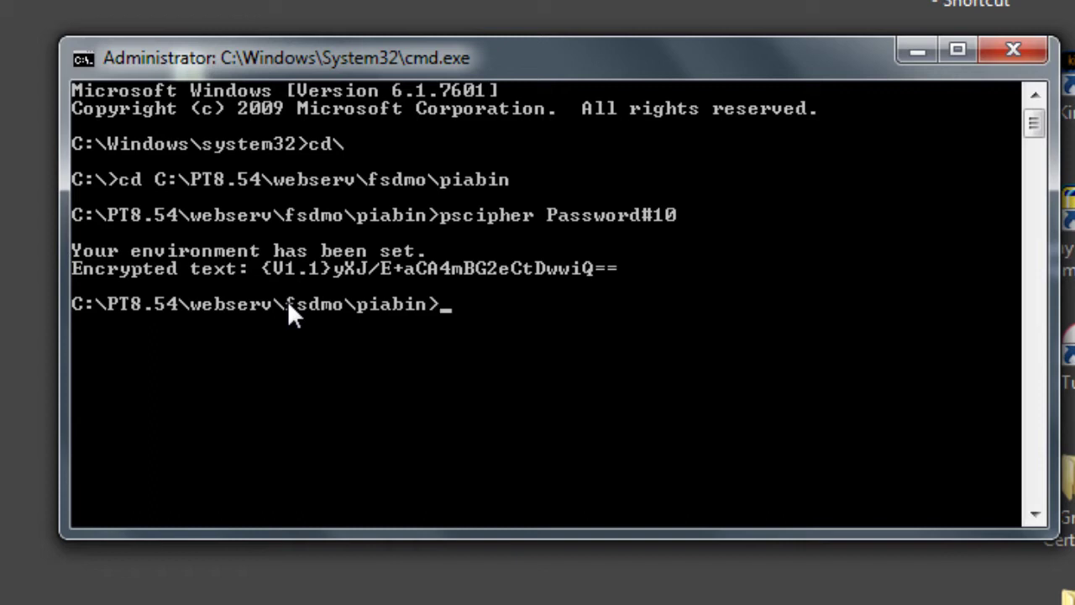
left_click(81, 61)
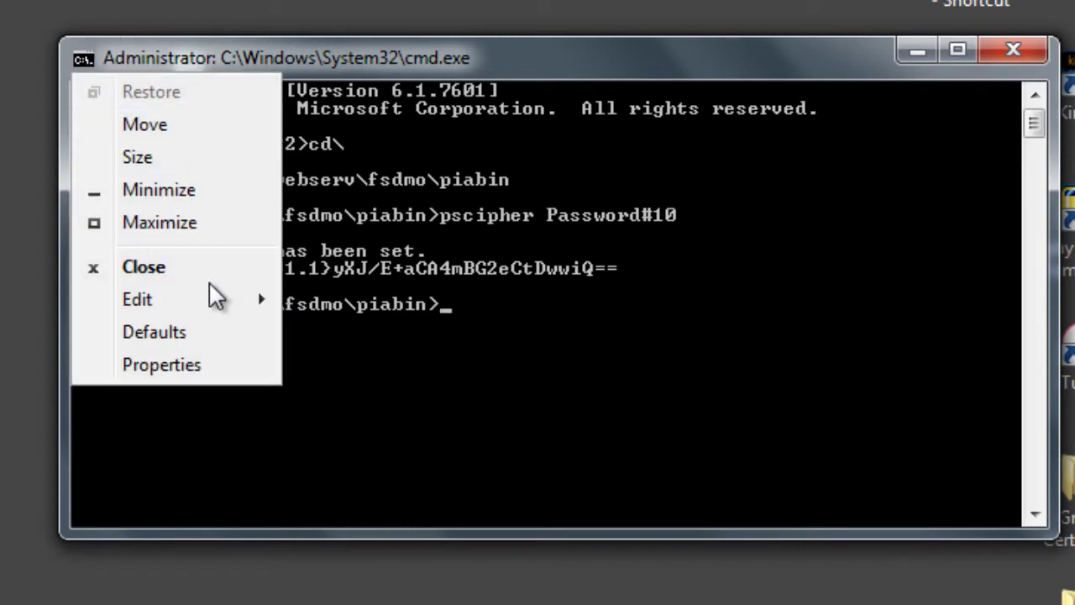
mouse_move(206, 290)
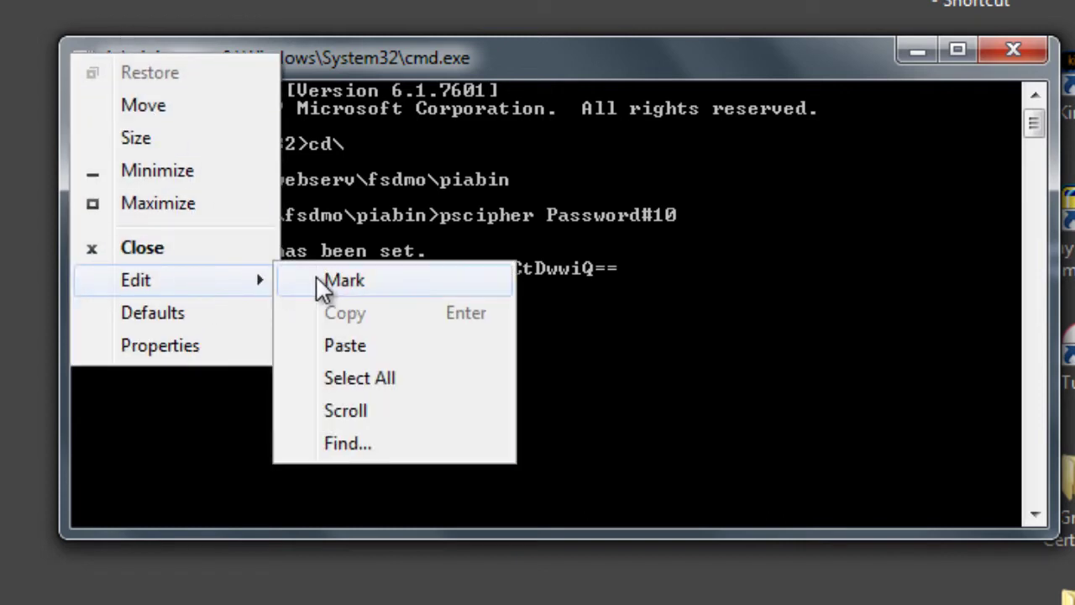
left_click(358, 281)
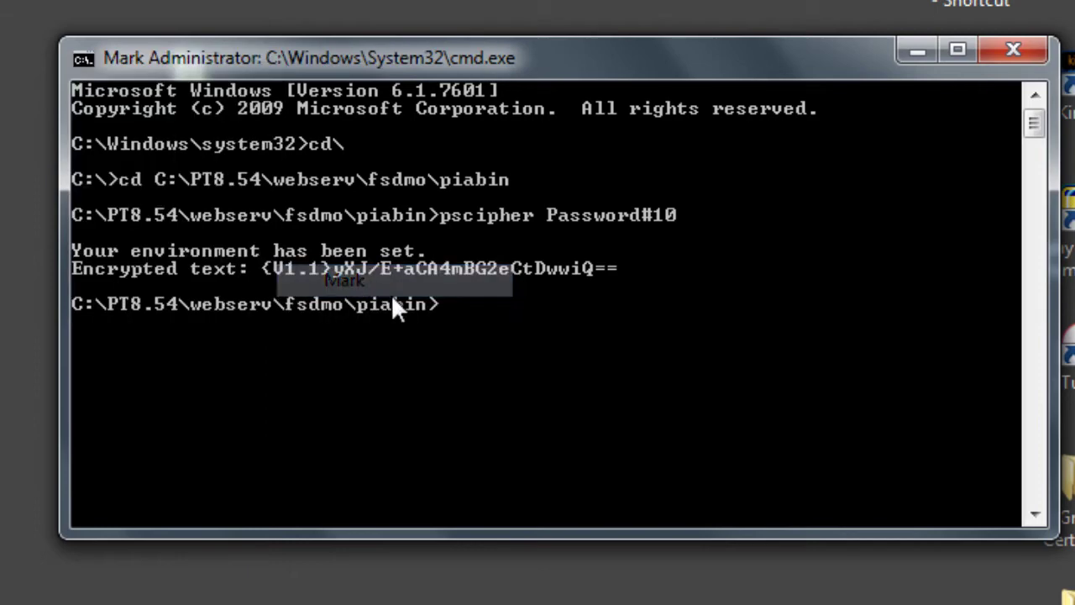
left_click_drag(918, 370, 74, 84)
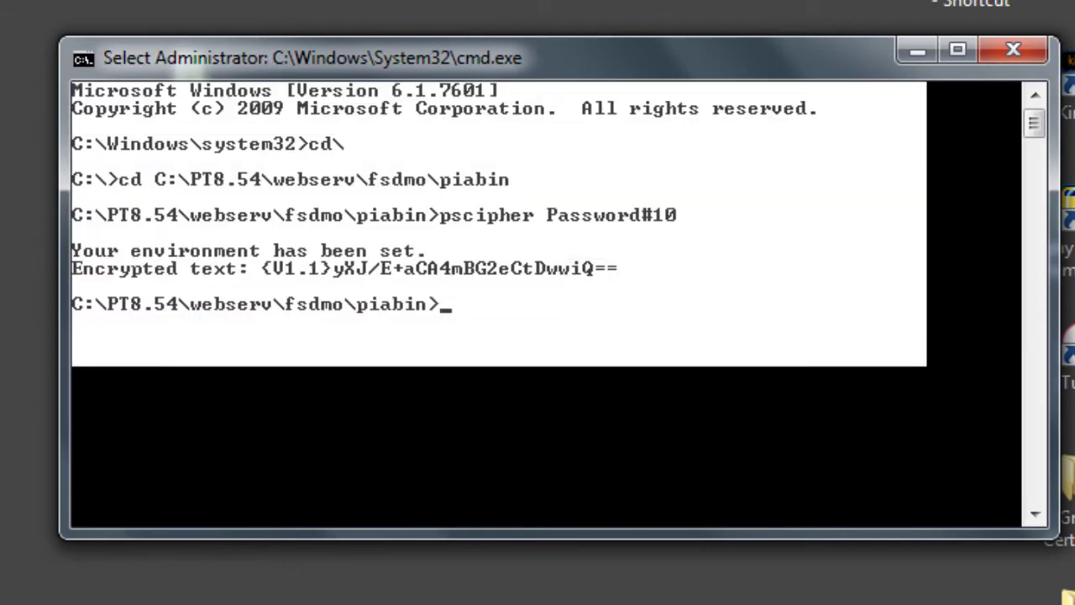
Copy the selected encrypted text via Edit > Copy and minimize the console
left_click(79, 59)
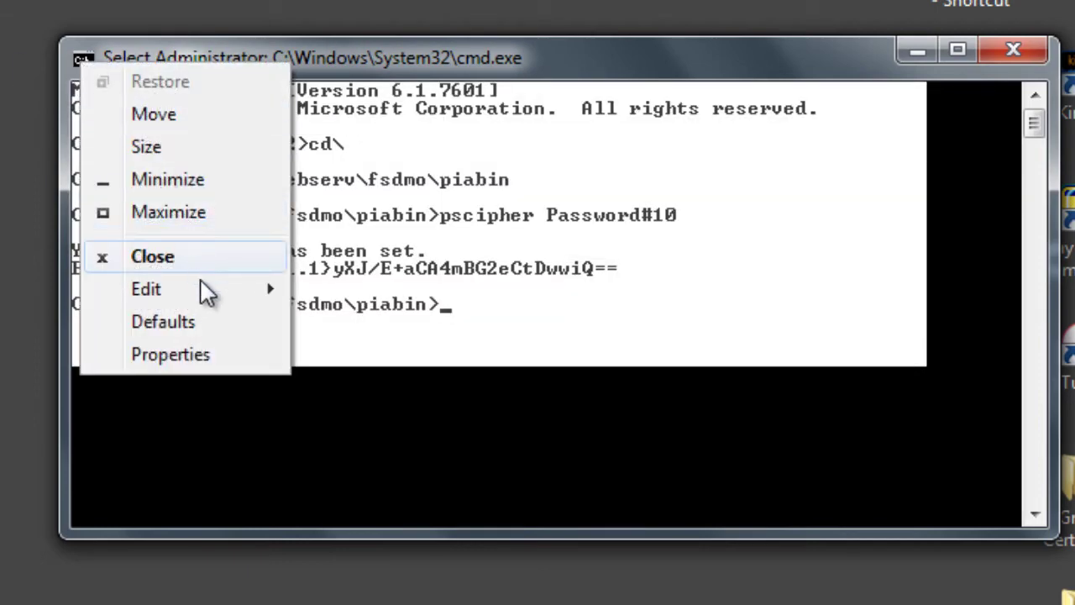
mouse_move(202, 290)
left_click(409, 322)
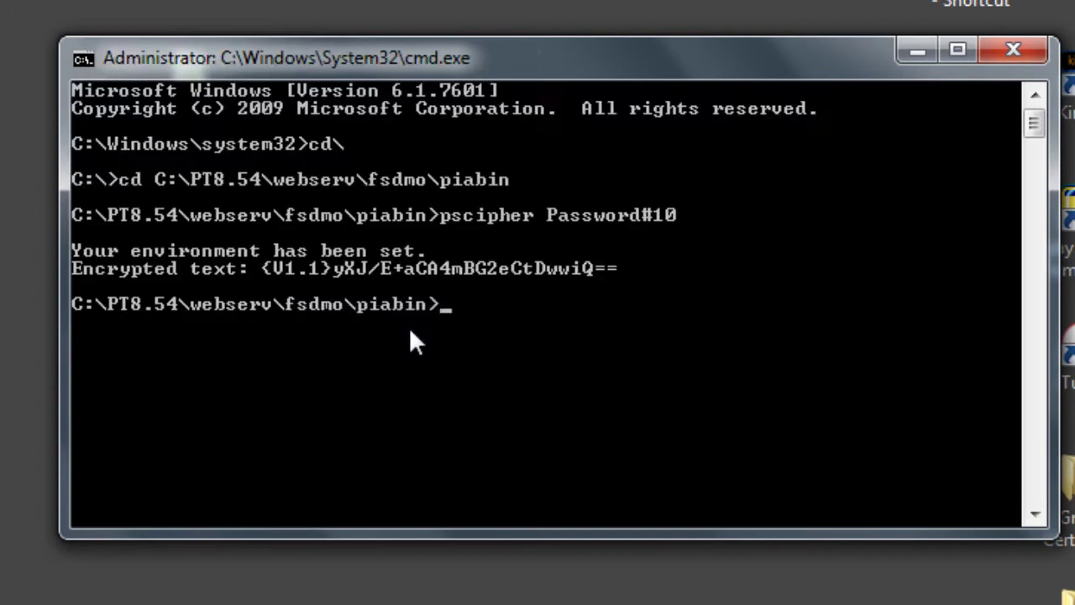
left_click(930, 49)
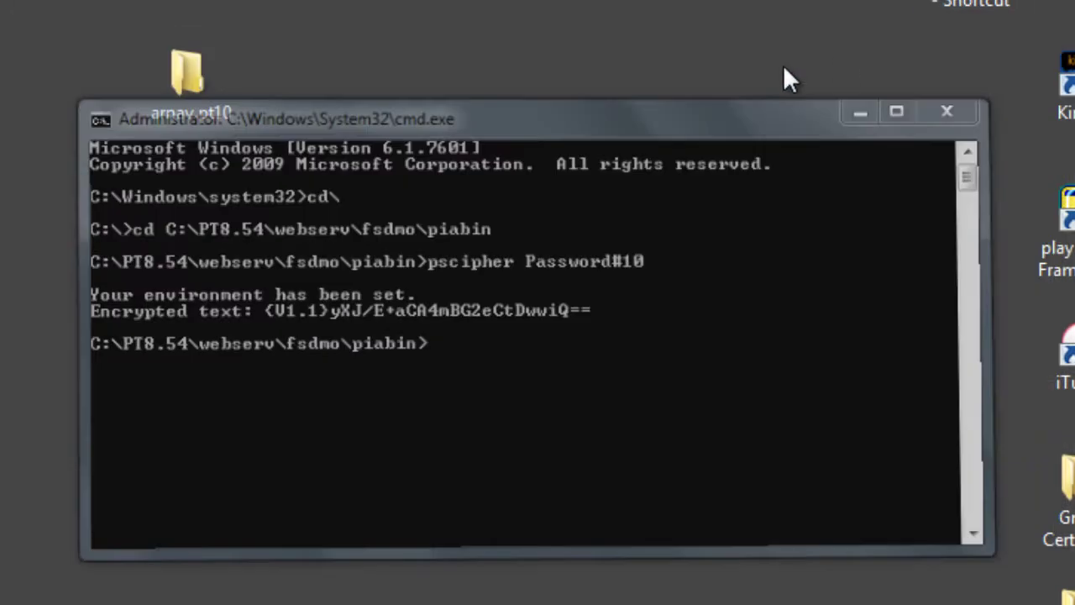
Create a 'password' text file in arnav.pt10 and paste the pscipher output into it
double_click(230, 105)
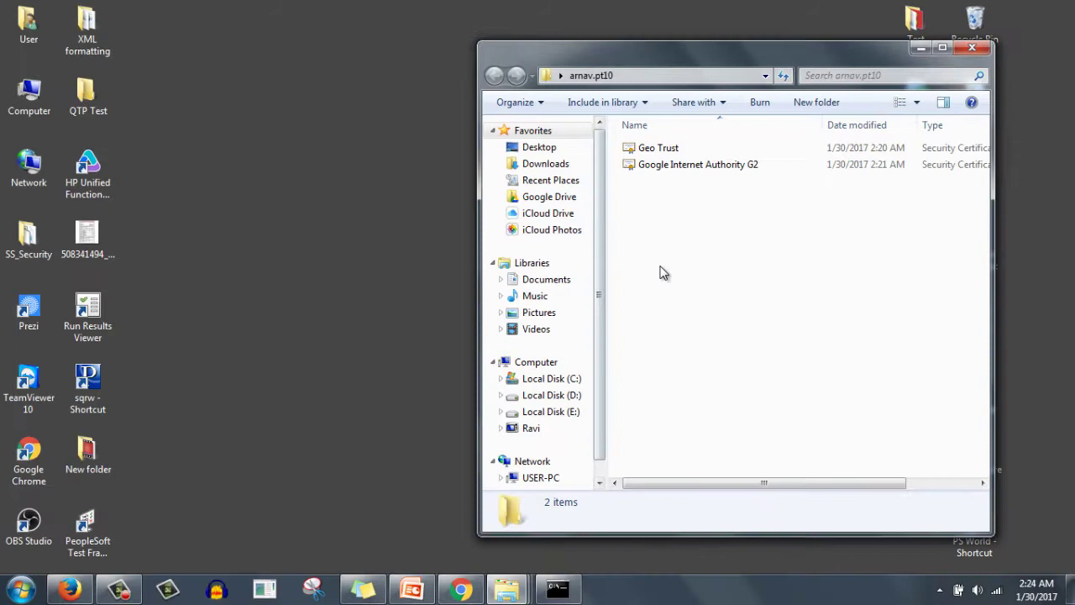
right_click(599, 273)
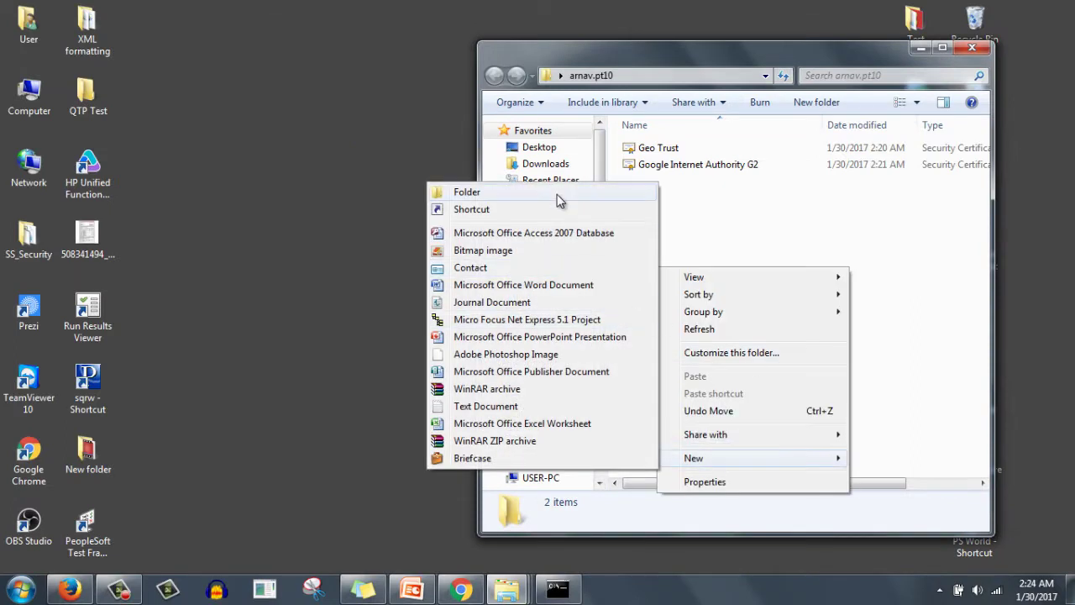
left_click(540, 409)
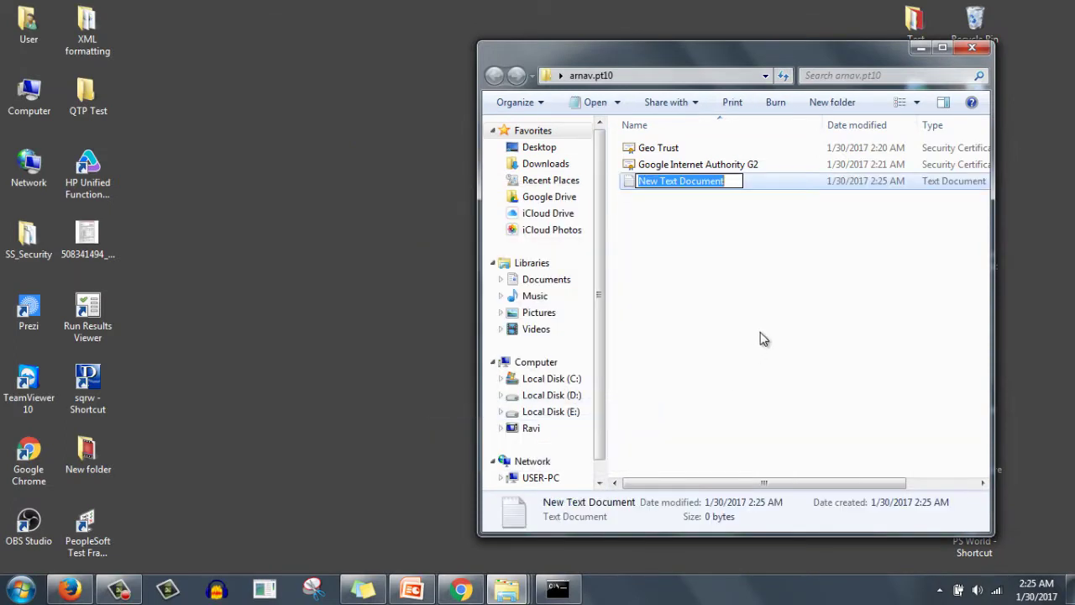
type("password")
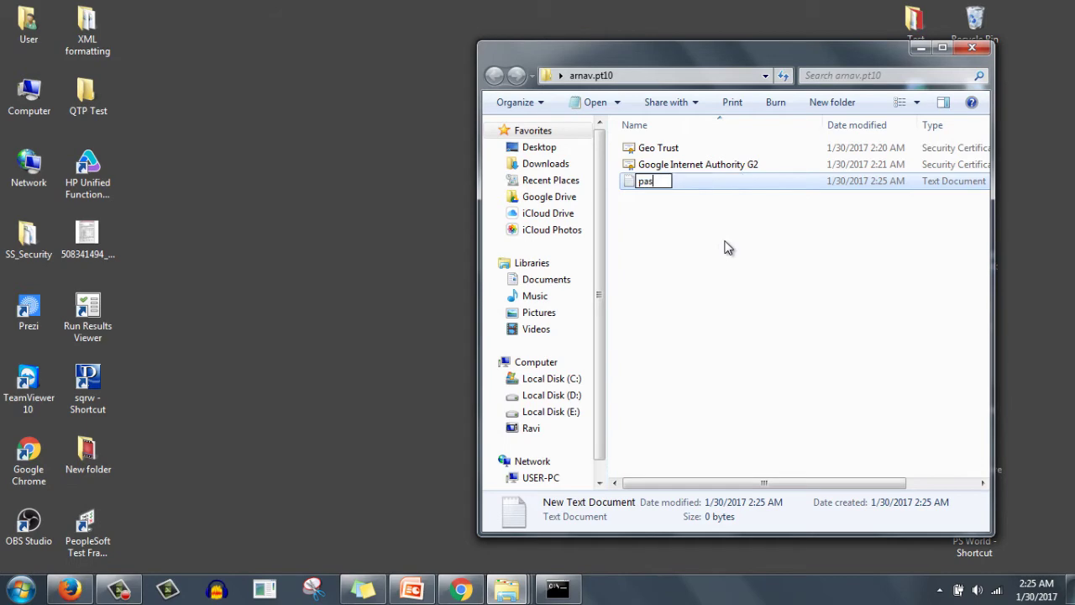
key("Return")
key("Return")
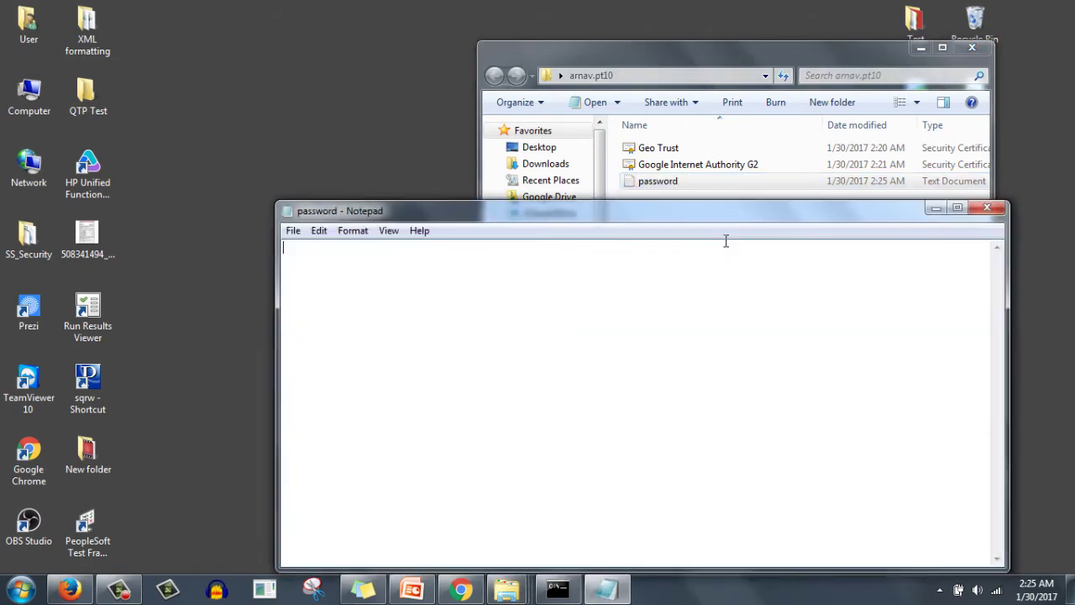
key("ctrl+v")
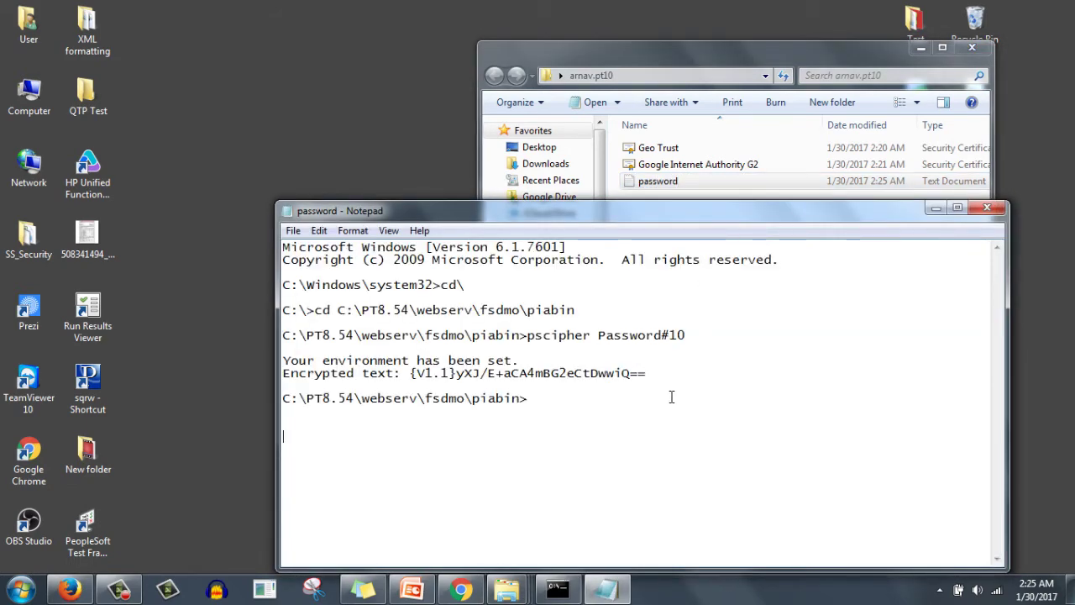
Select the encrypted password text, then close Notepad saving the changes
left_click_drag(659, 373, 412, 368)
left_click(987, 207)
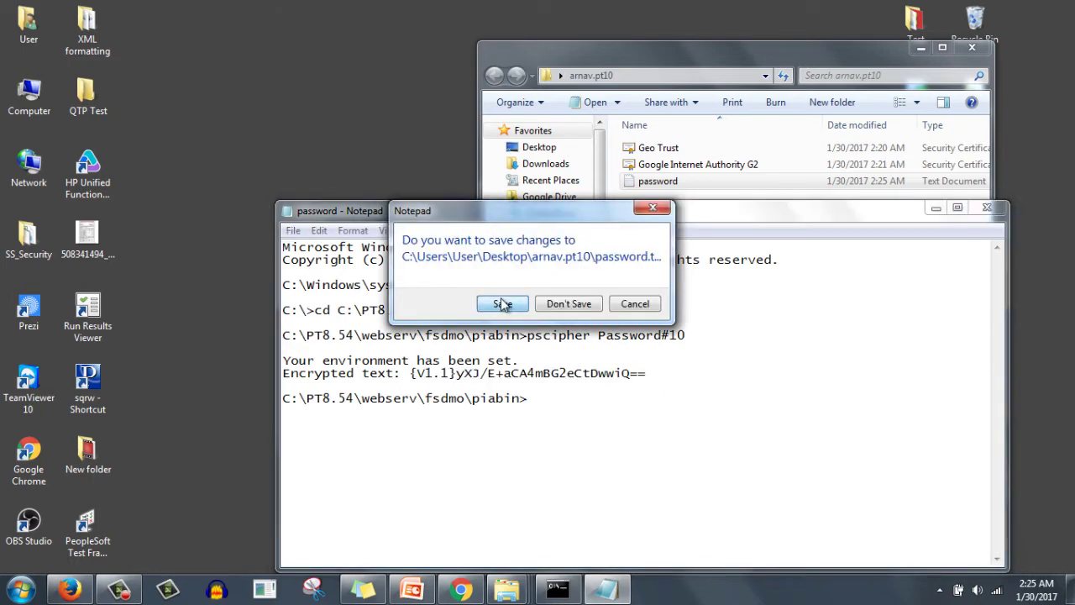
left_click(492, 302)
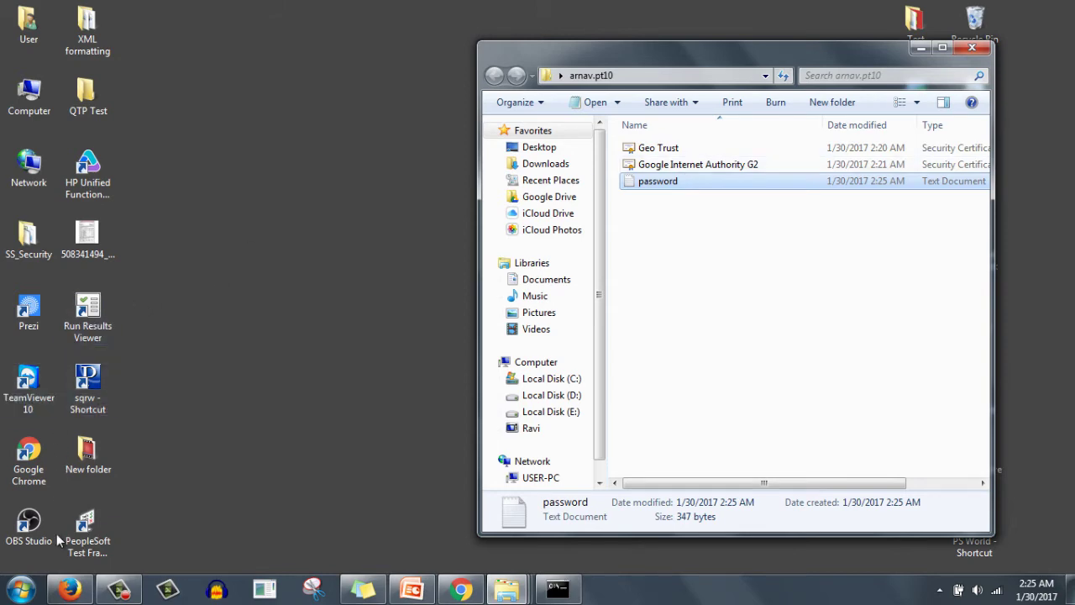
left_click(66, 591)
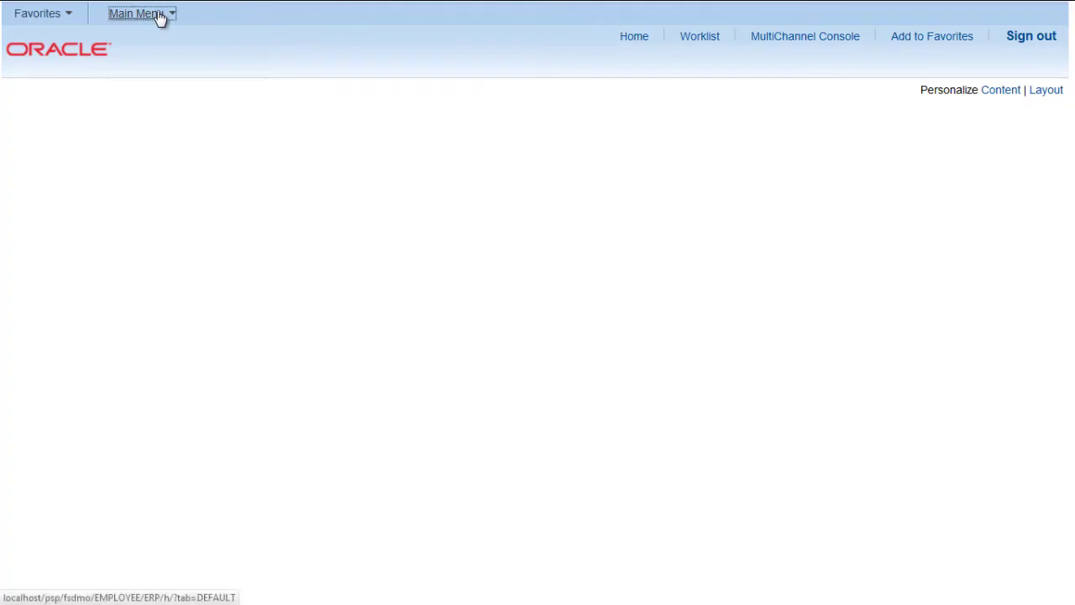
Navigate to PeopleTools > Security > Security Objects > Digital Certificates
left_click(134, 86)
left_click(362, 74)
scroll(216, 297, "down", 5)
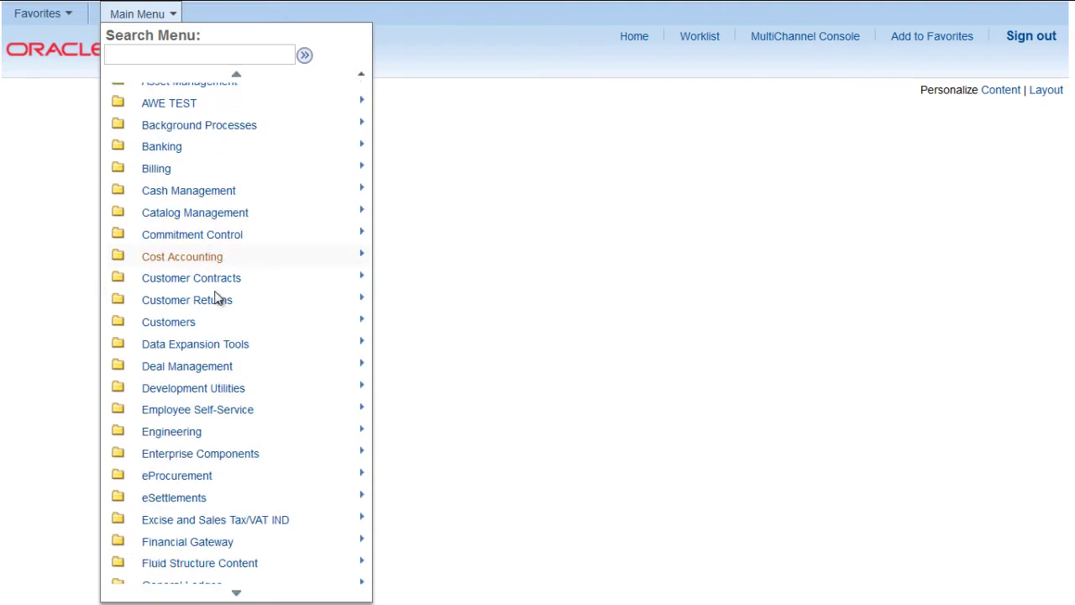
mouse_move(202, 383)
scroll(394, 280, "down", 5)
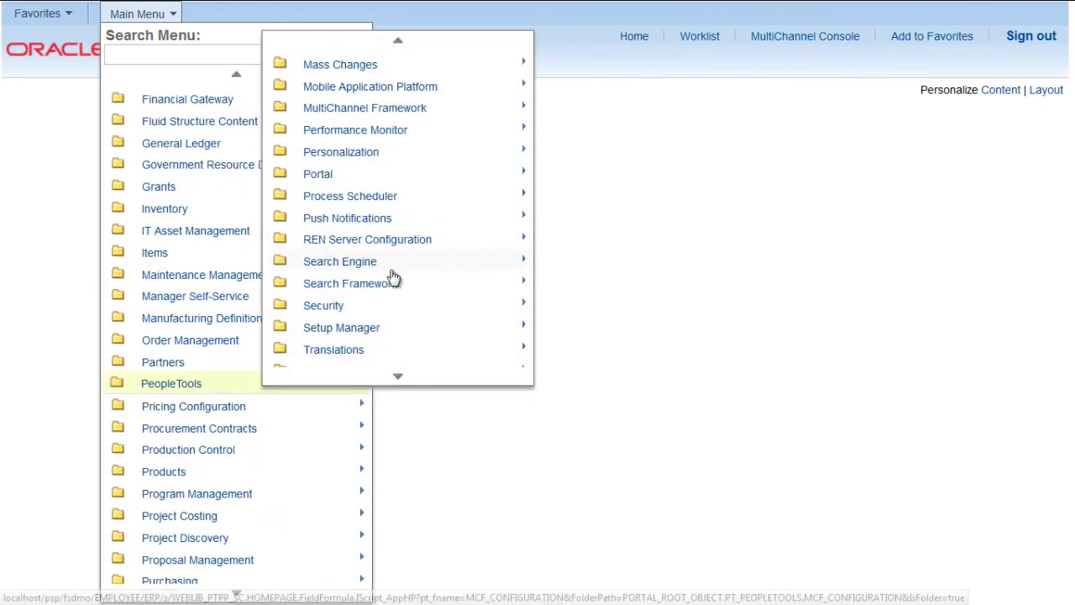
mouse_move(379, 319)
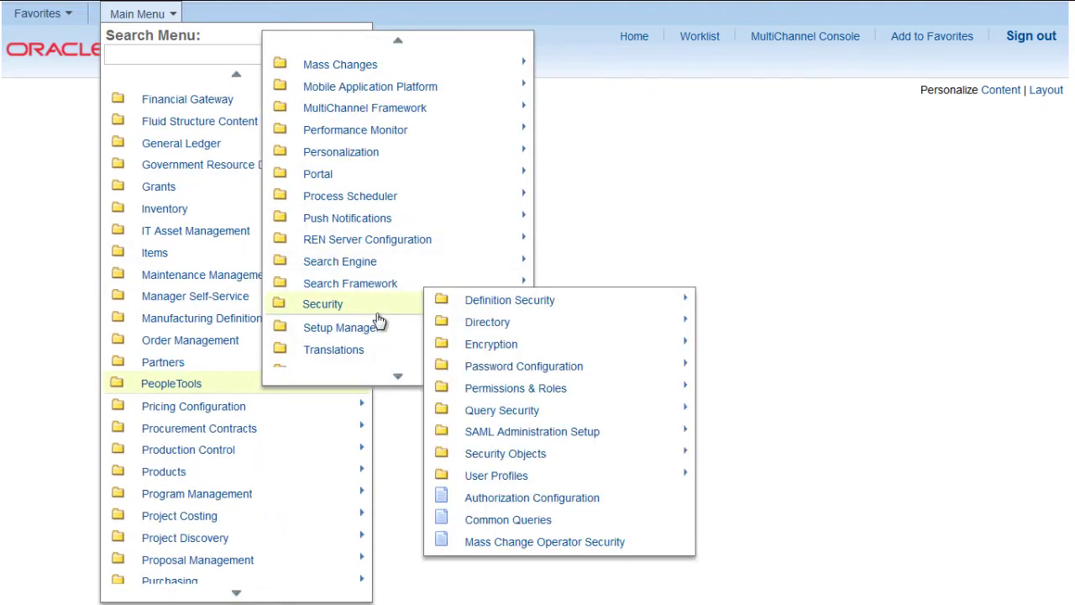
left_click(502, 457)
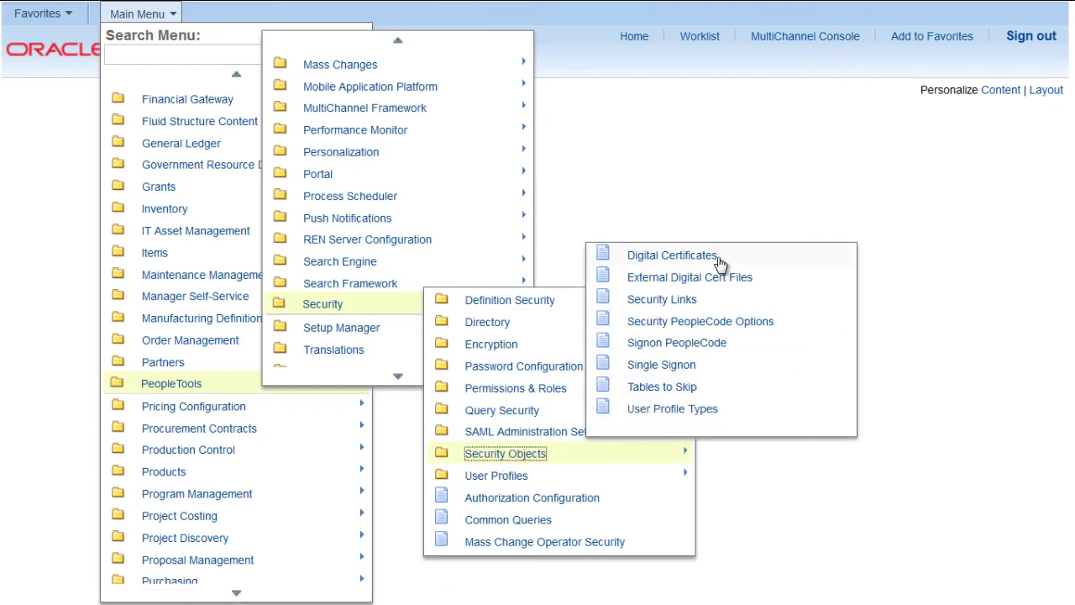
left_click(714, 263)
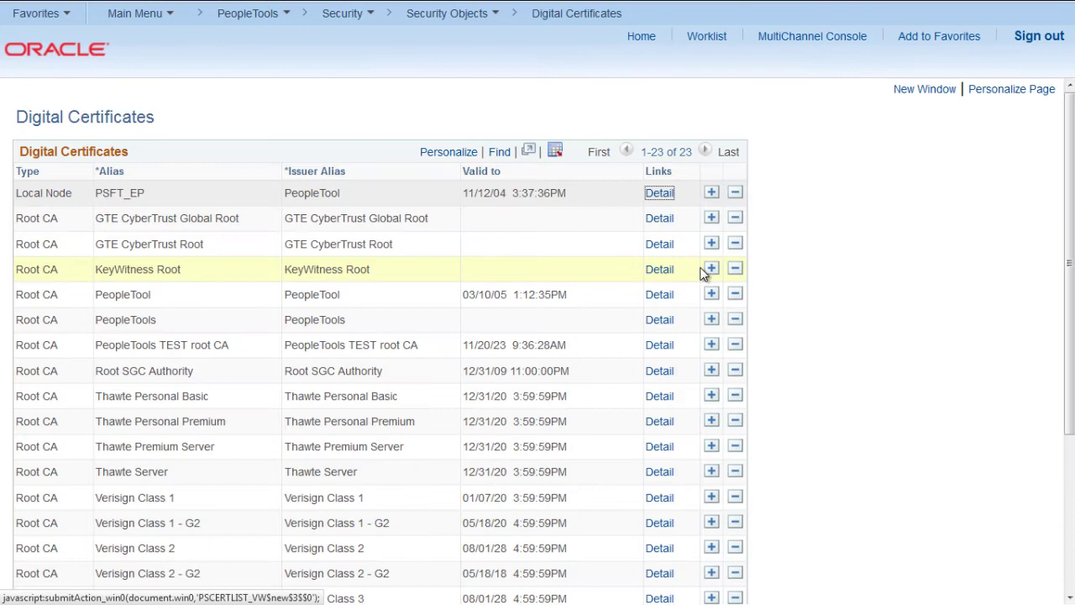
Insert a Root CA row with alias and issuer alias Equifax Secure CA, then choose Add Root
left_click(712, 192)
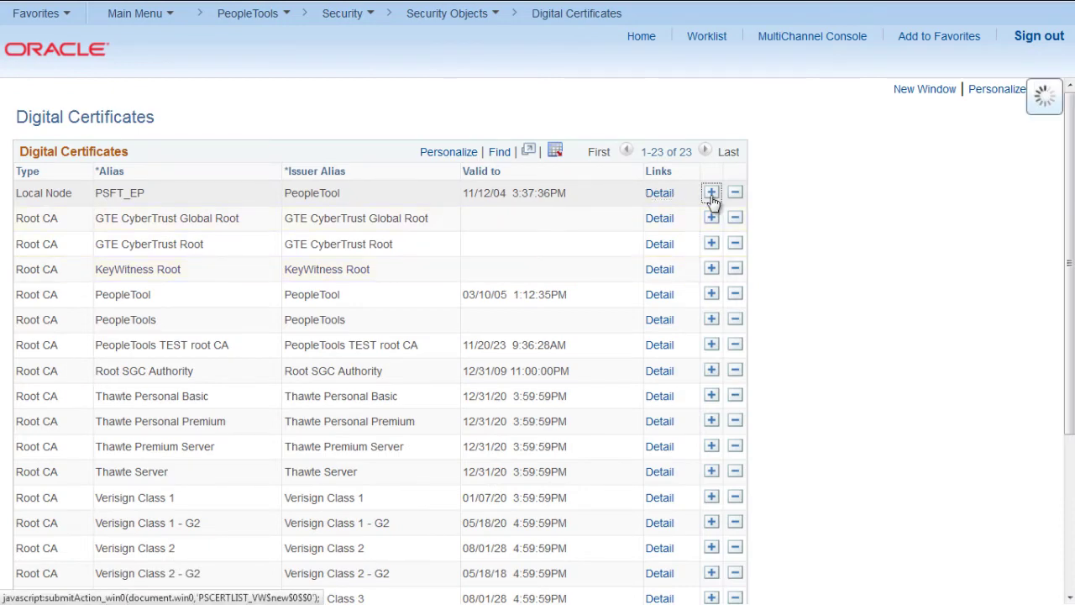
left_click(84, 218)
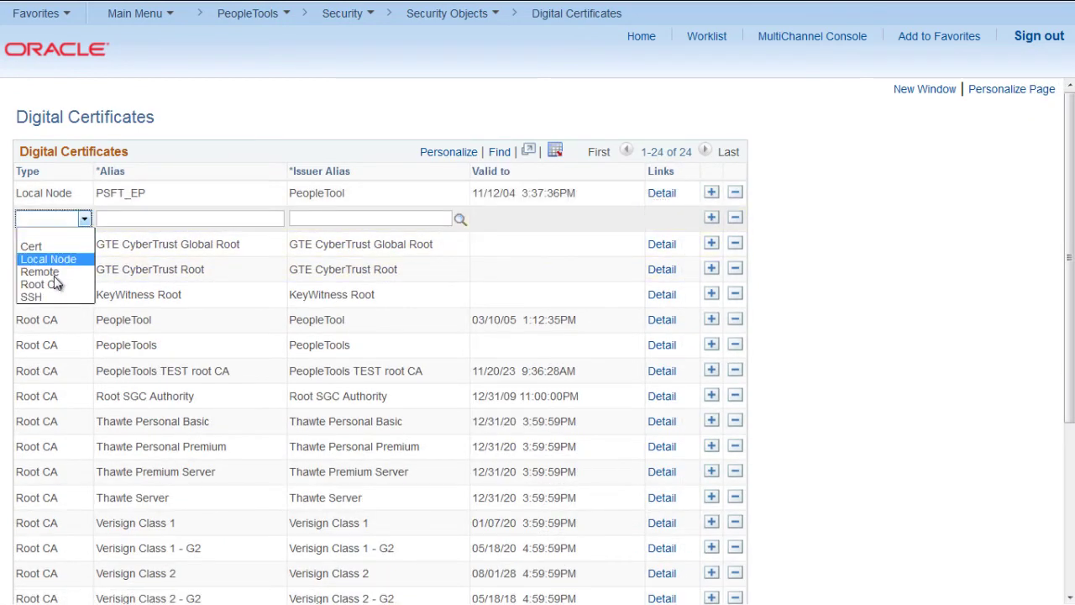
left_click(59, 288)
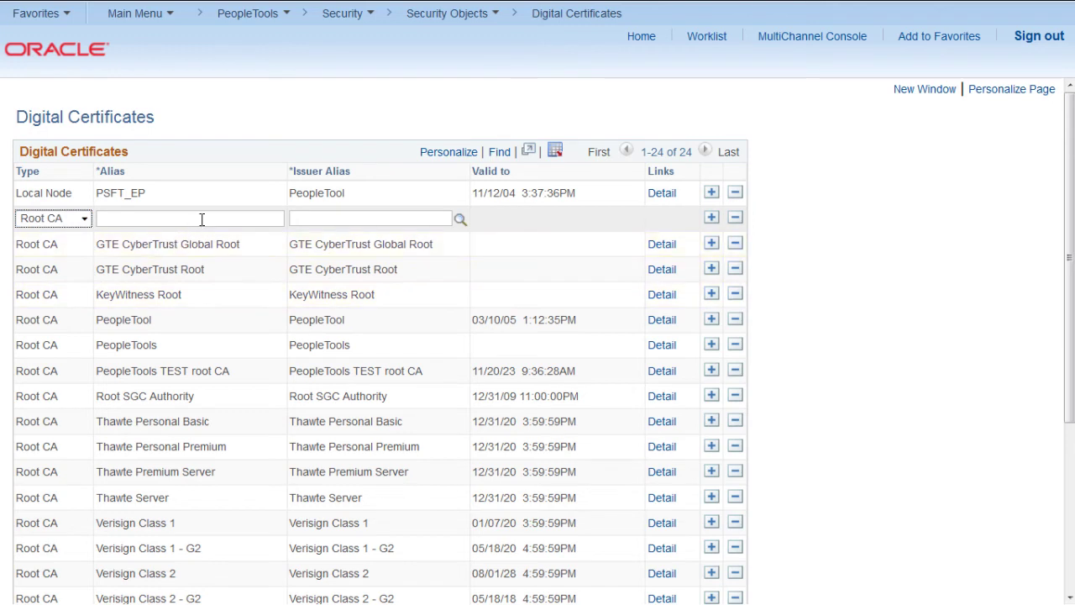
left_click(201, 220)
type("Equifax Secure CA")
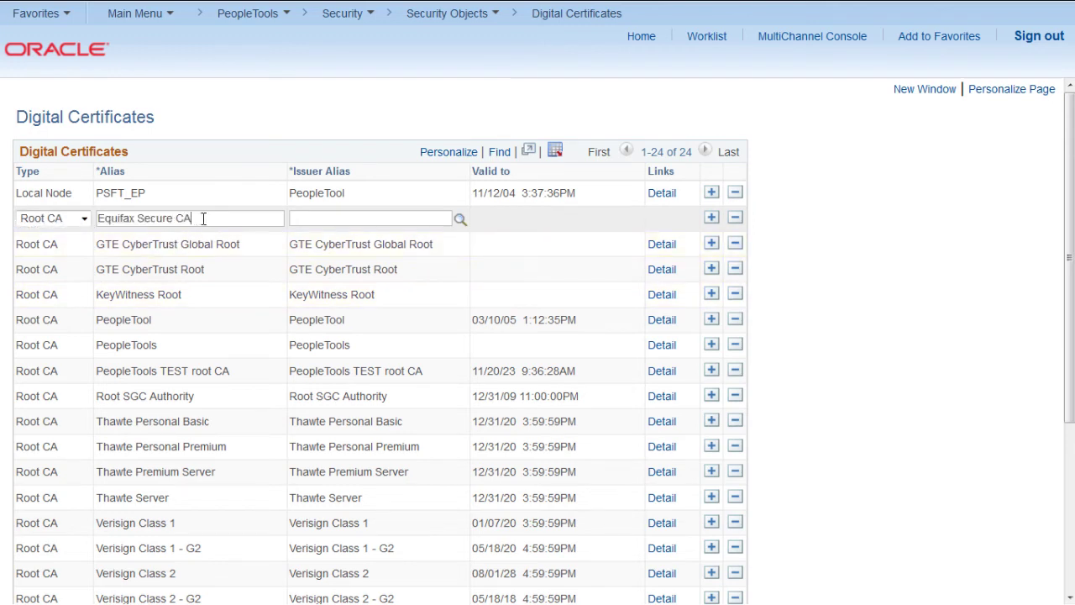
left_click(355, 222)
type("Equifax Secure CA")
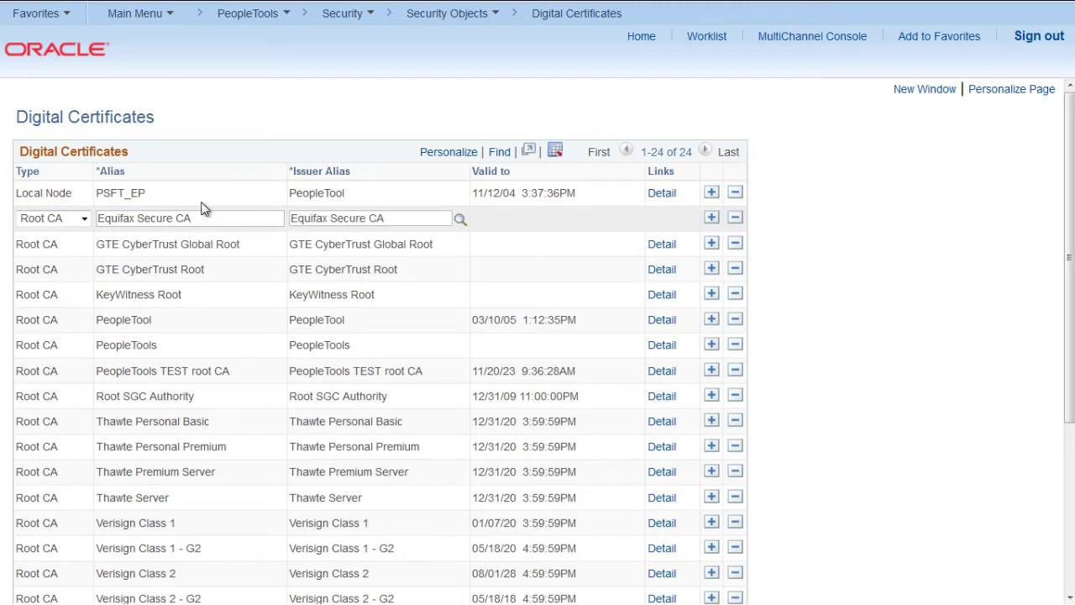
left_click(139, 180)
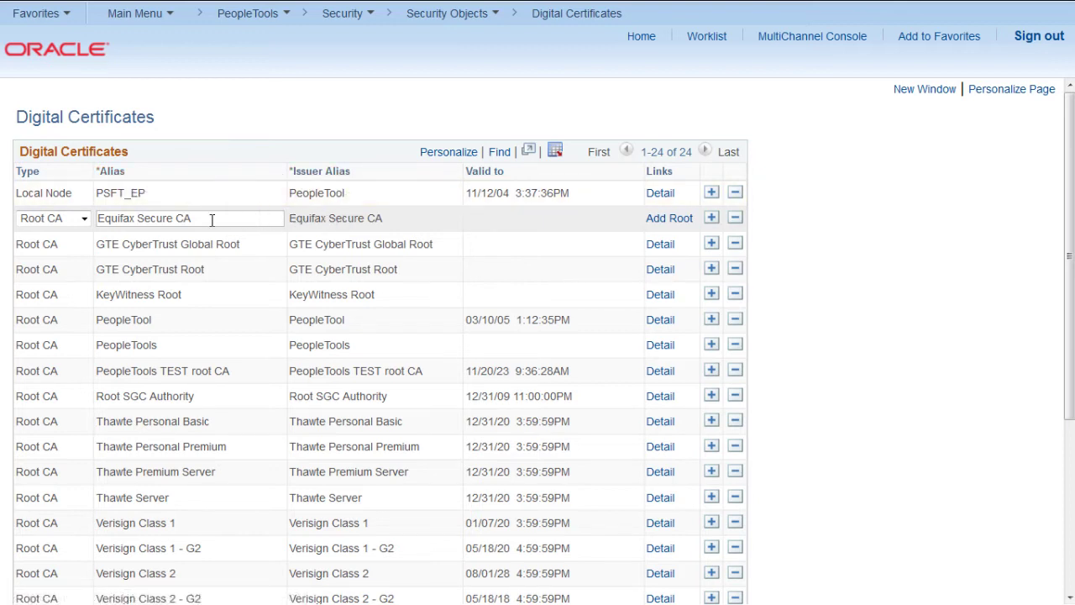
left_click(668, 219)
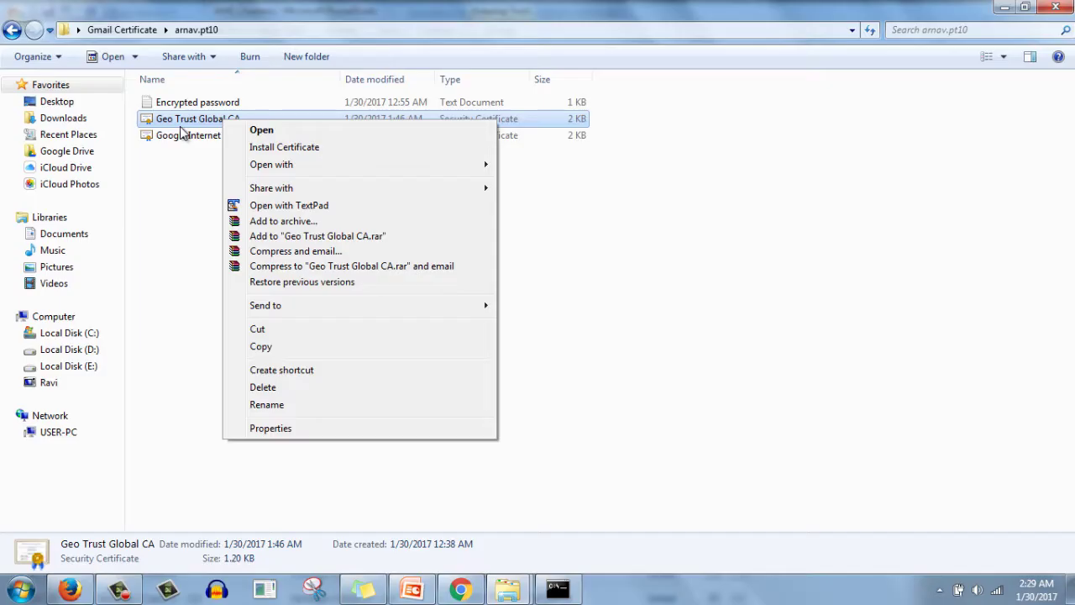
Add the GeoTrust Global CA PEM text from Notepad as the Equifax Secure CA root certificate
mouse_move(450, 166)
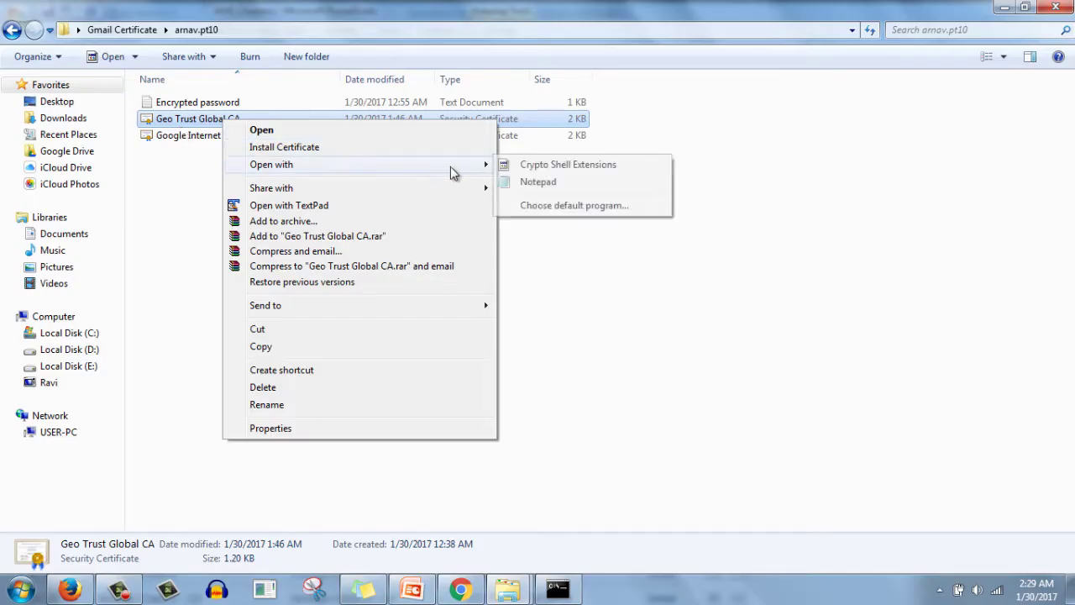
left_click(550, 183)
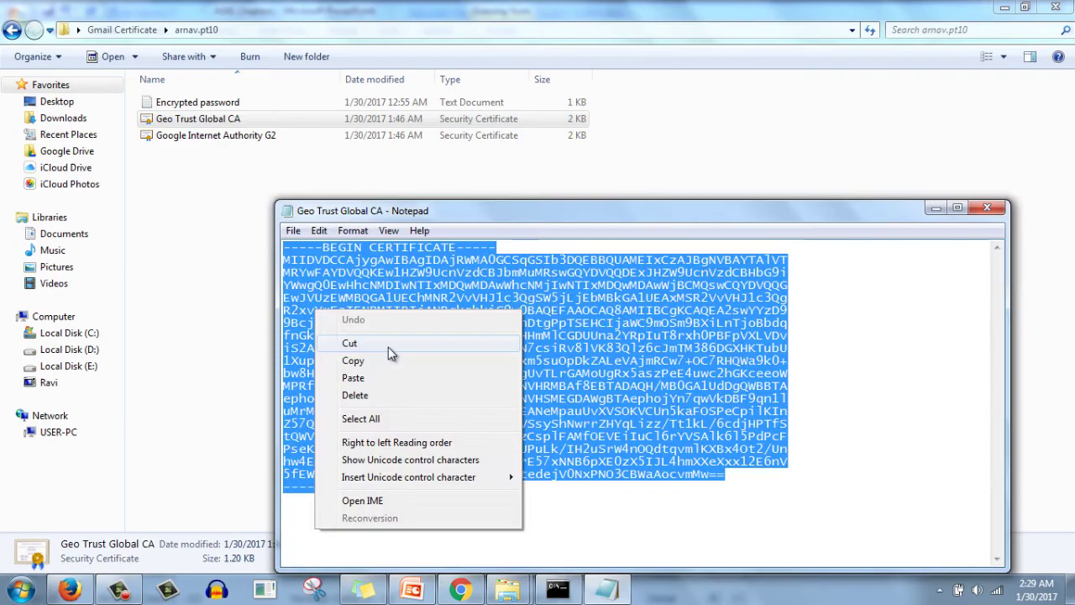
left_click(396, 361)
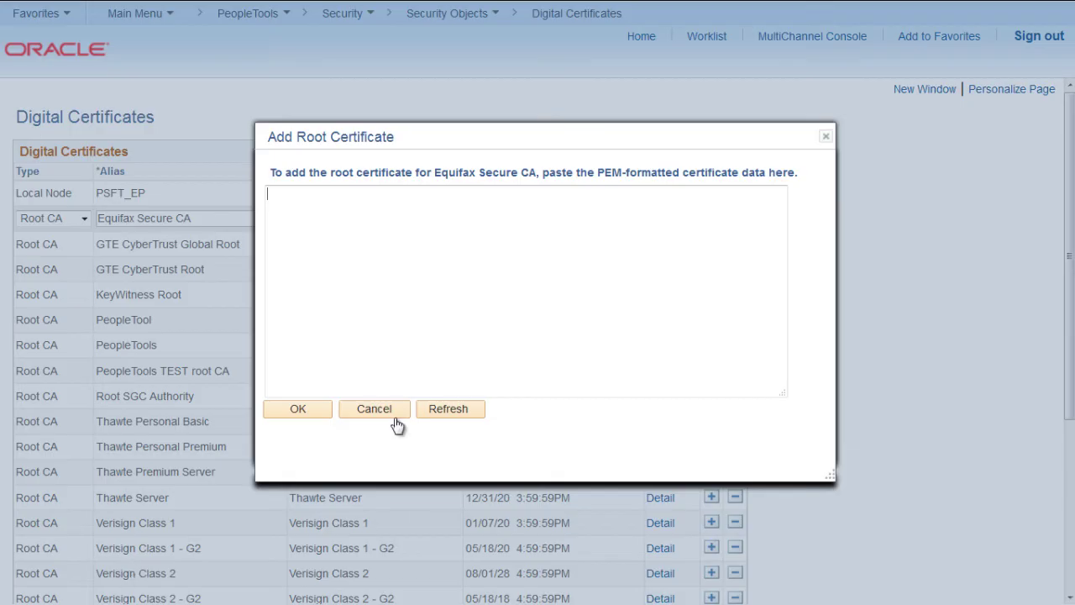
key("ctrl+v")
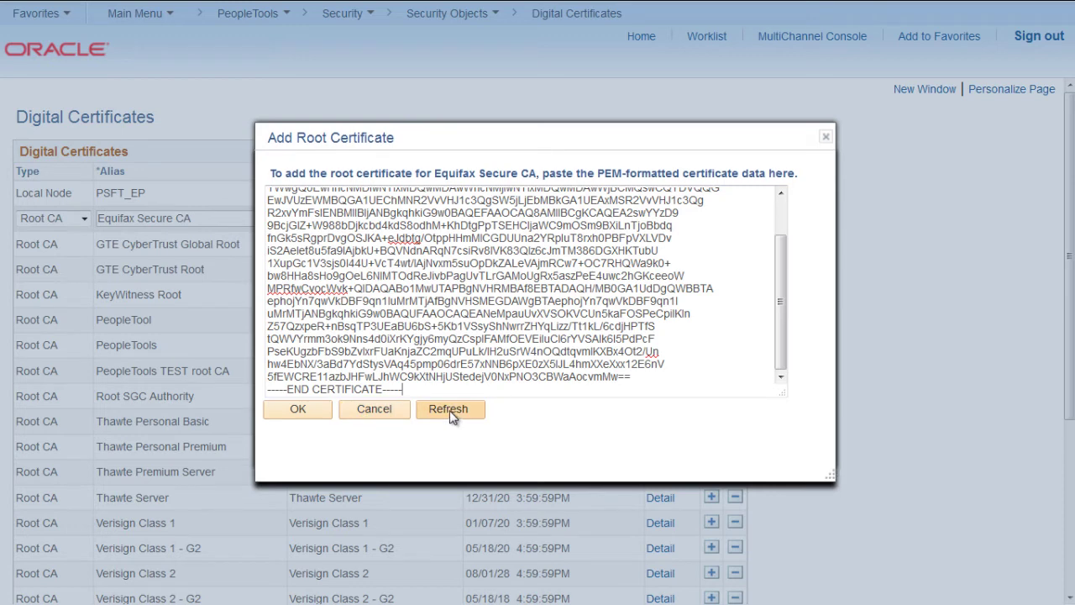
left_click(298, 410)
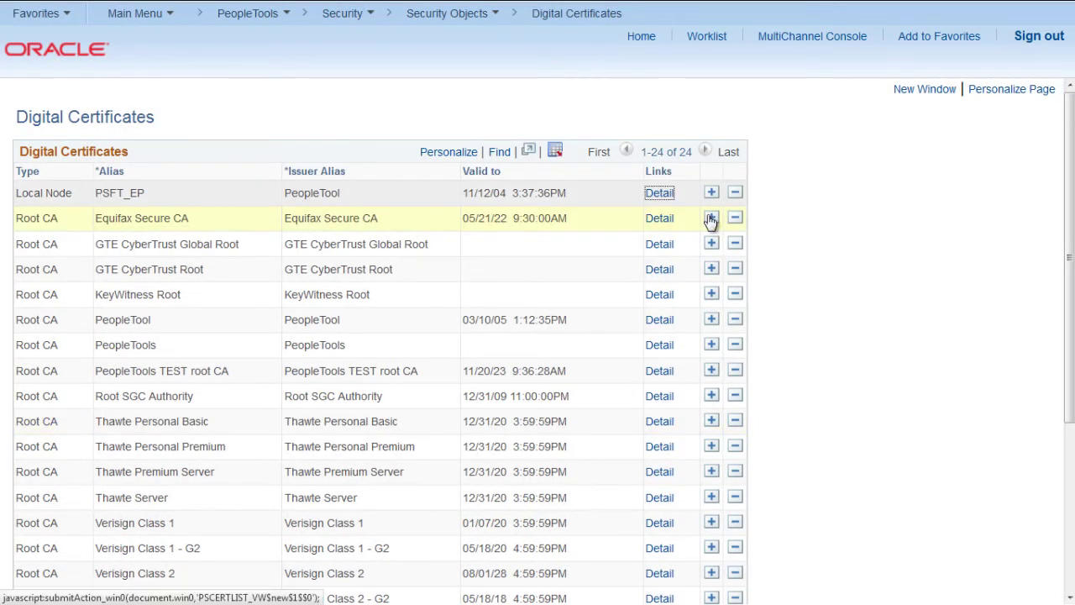
Insert a Remote certificate row below Equifax Secure CA, aliased Google Internet authority G2
left_click(711, 218)
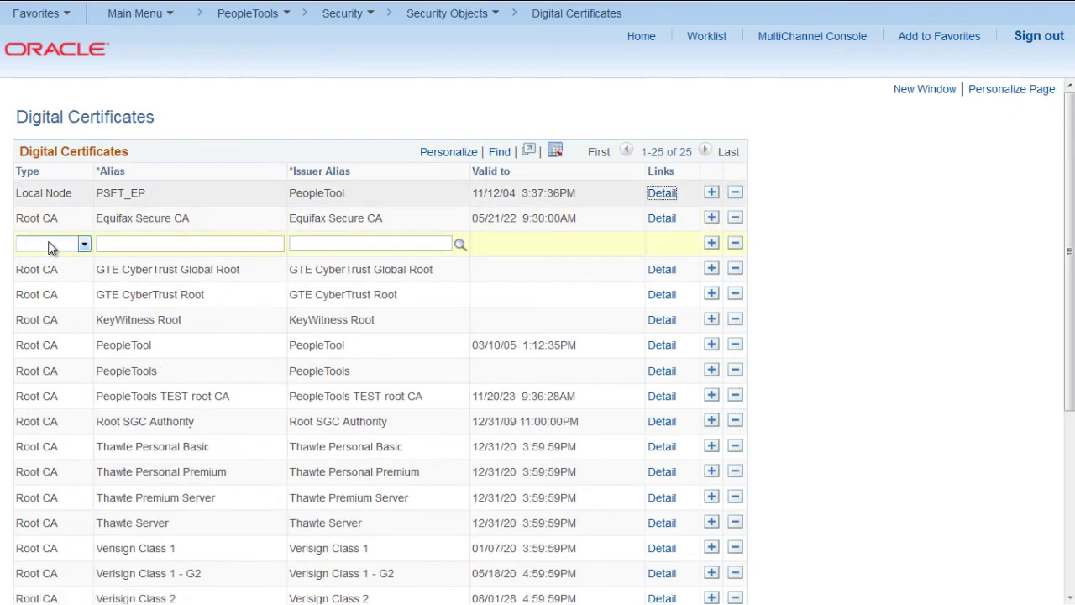
left_click(52, 247)
left_click(46, 297)
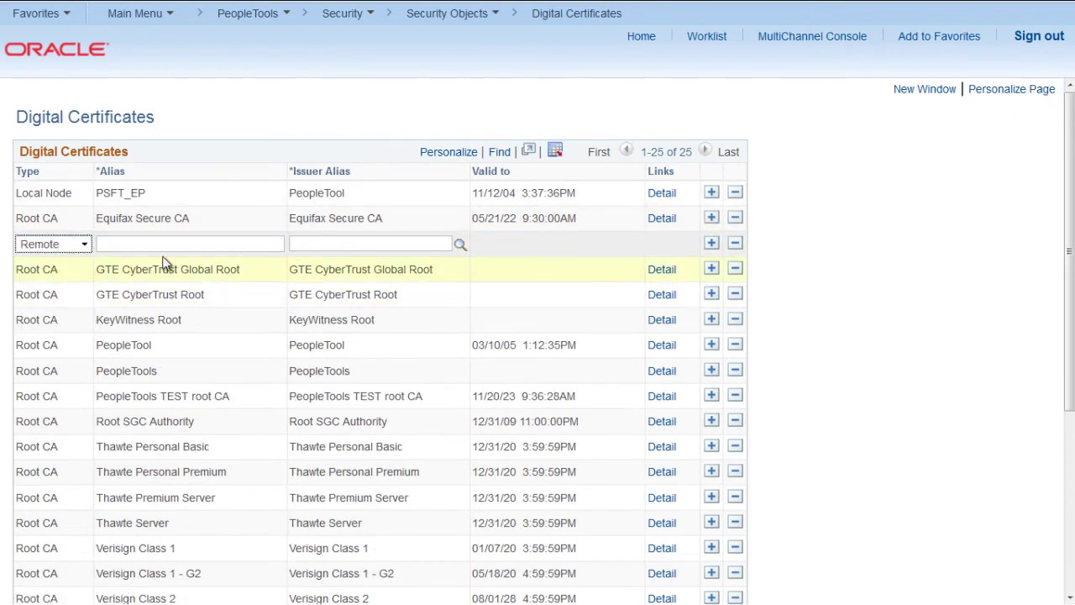
left_click(177, 245)
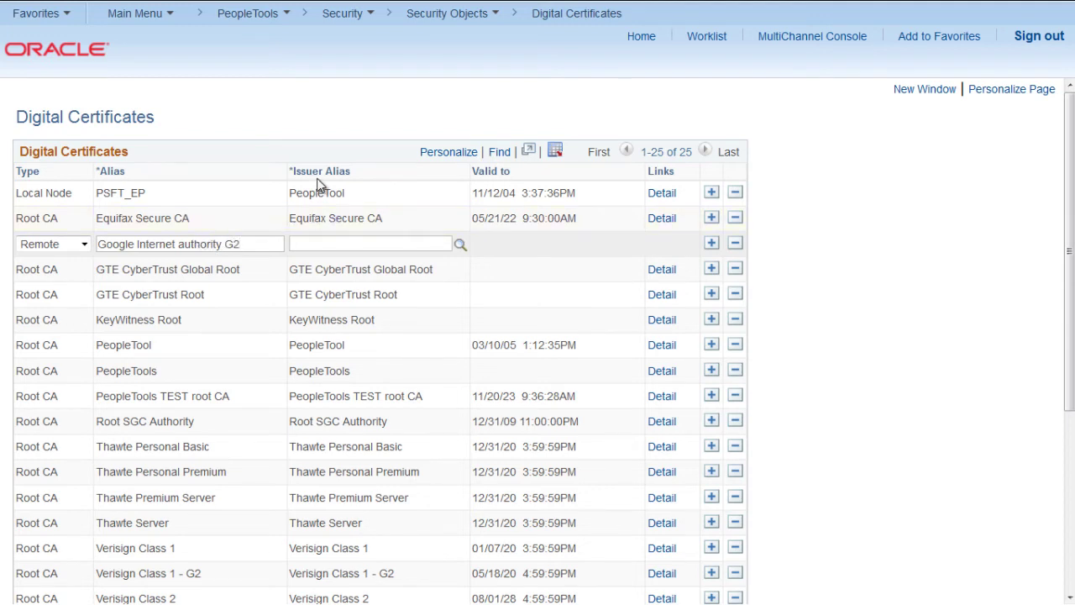
Set the new row's issuer alias to Equifax Secure CA and begin its import
left_click_drag(290, 220, 362, 220)
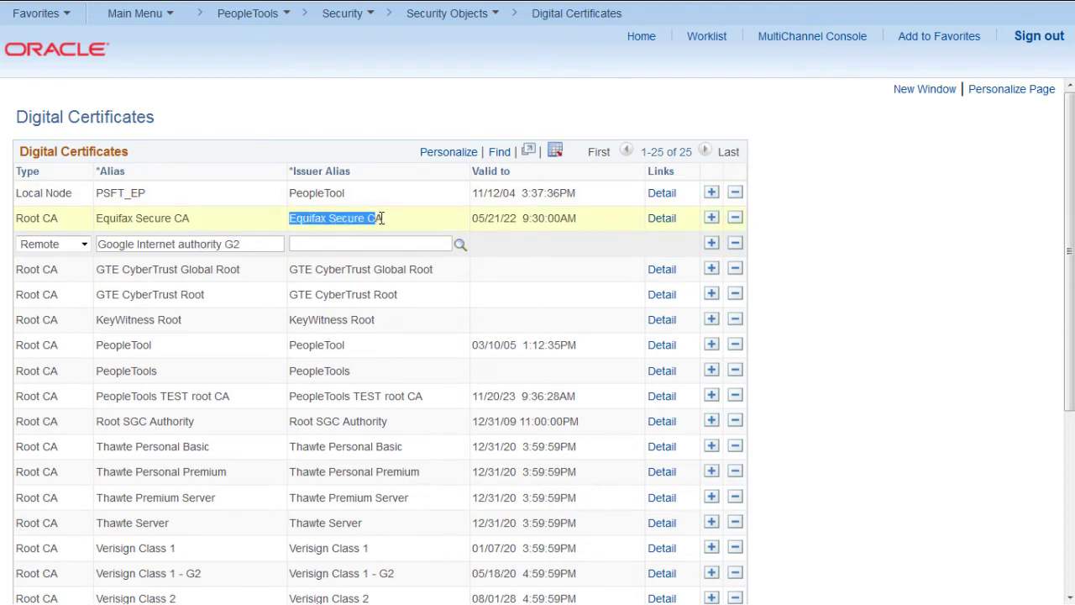
left_click(383, 240)
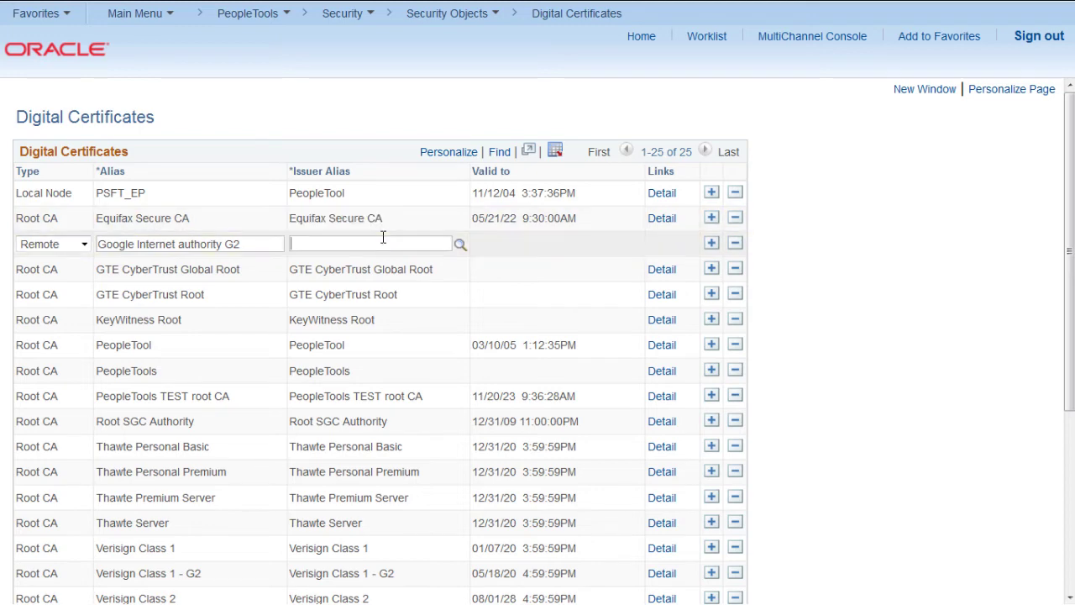
key("ctrl+v")
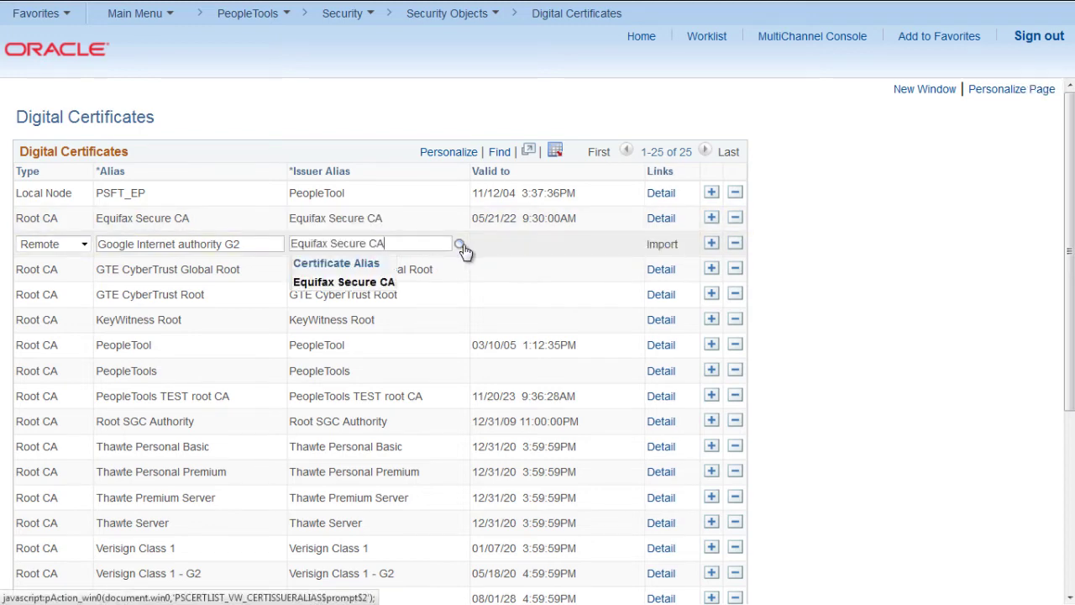
left_click(461, 244)
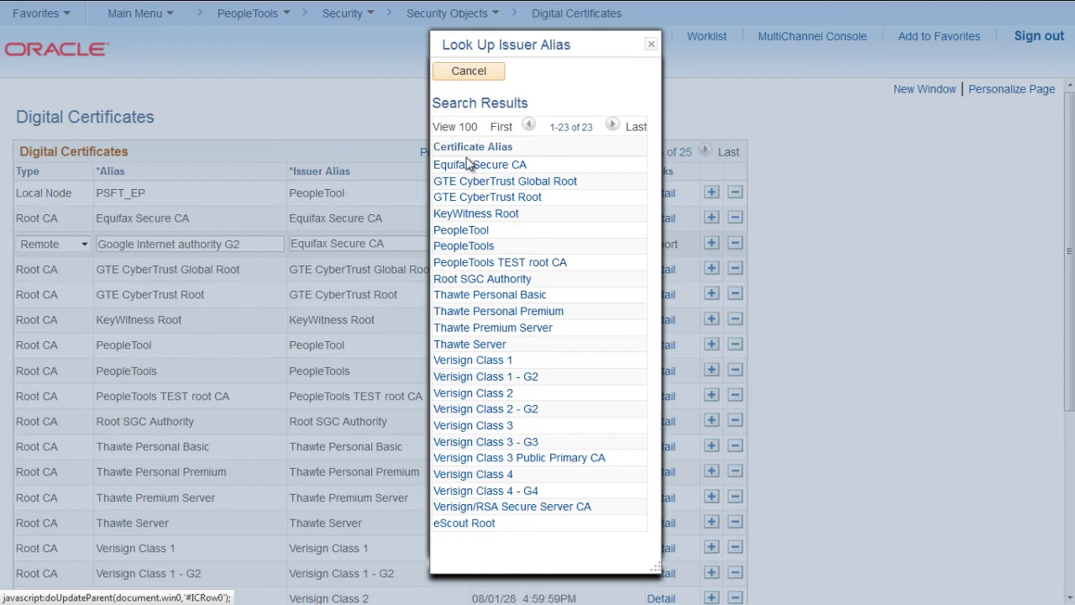
left_click(473, 165)
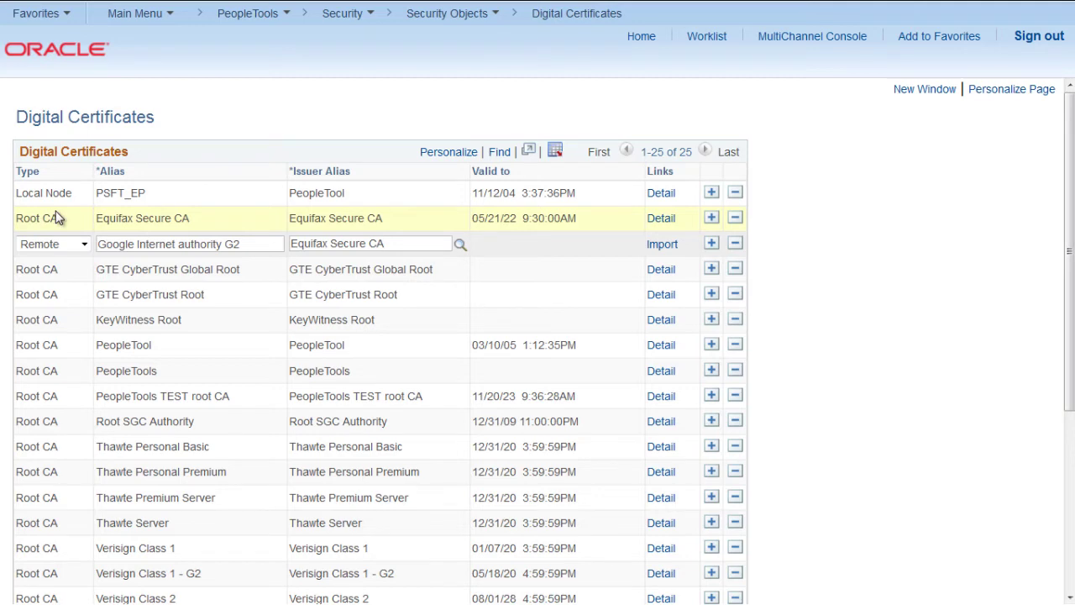
left_click(662, 244)
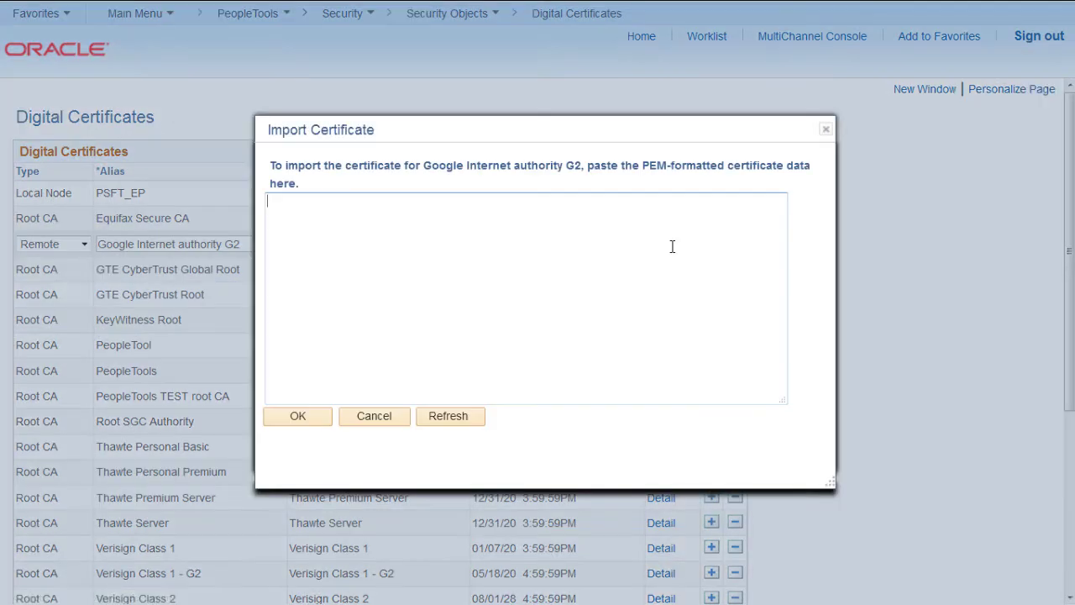
Open the Google Internet Authority G2 certificate file in Notepad and select its PEM text
left_click(400, 164)
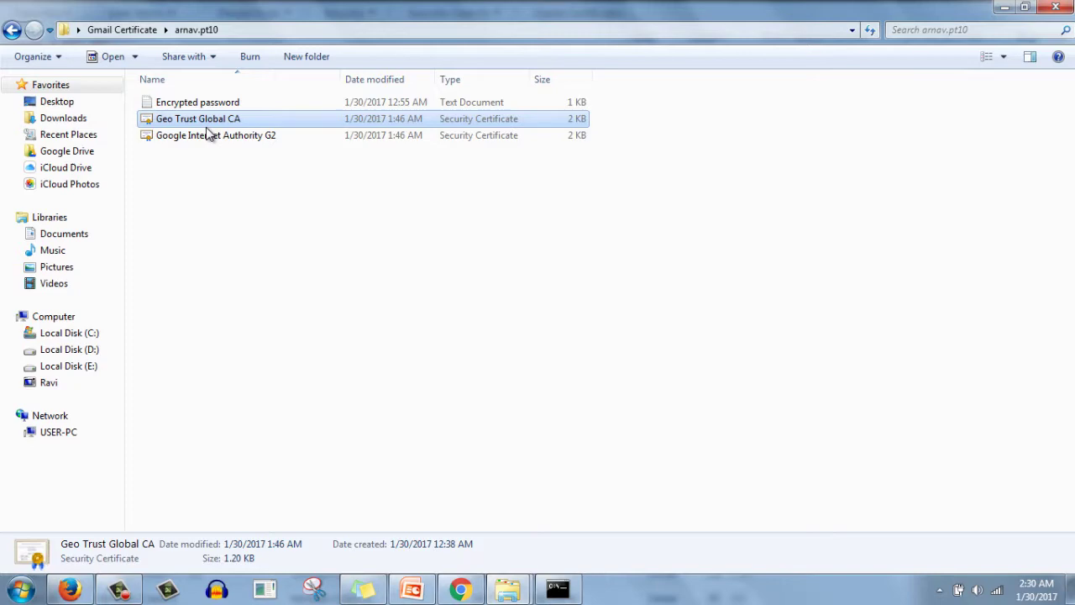
left_click(196, 138)
right_click(197, 139)
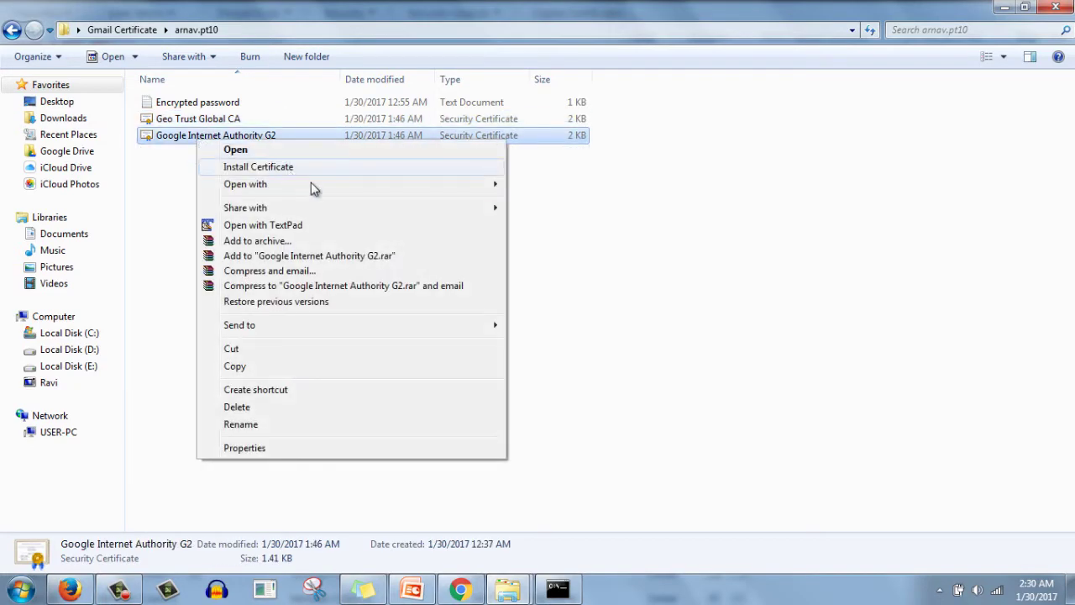
mouse_move(312, 186)
left_click(572, 200)
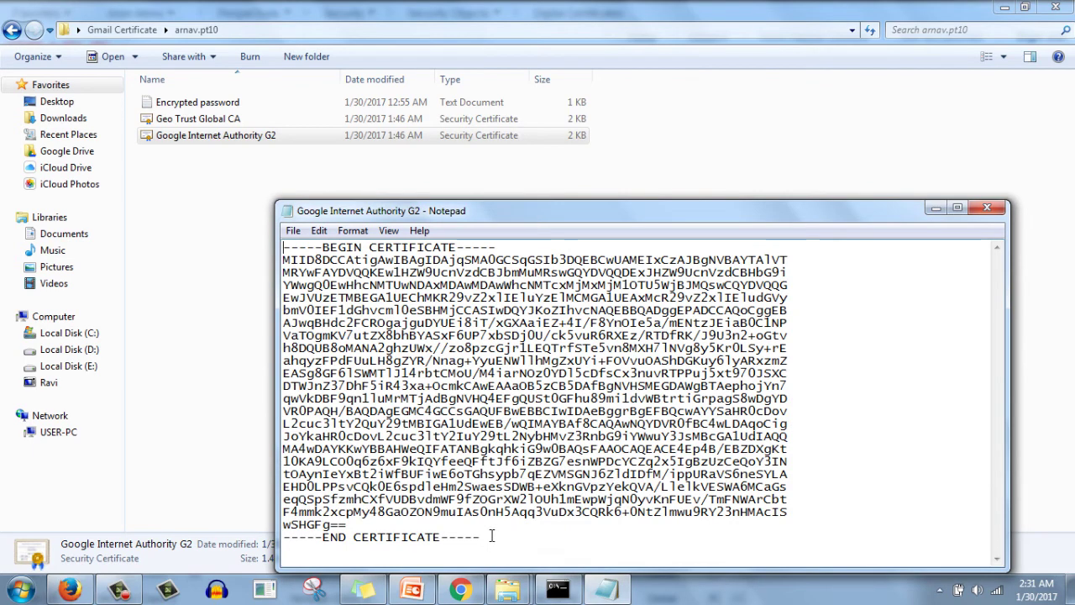
left_click_drag(492, 536, 249, 191)
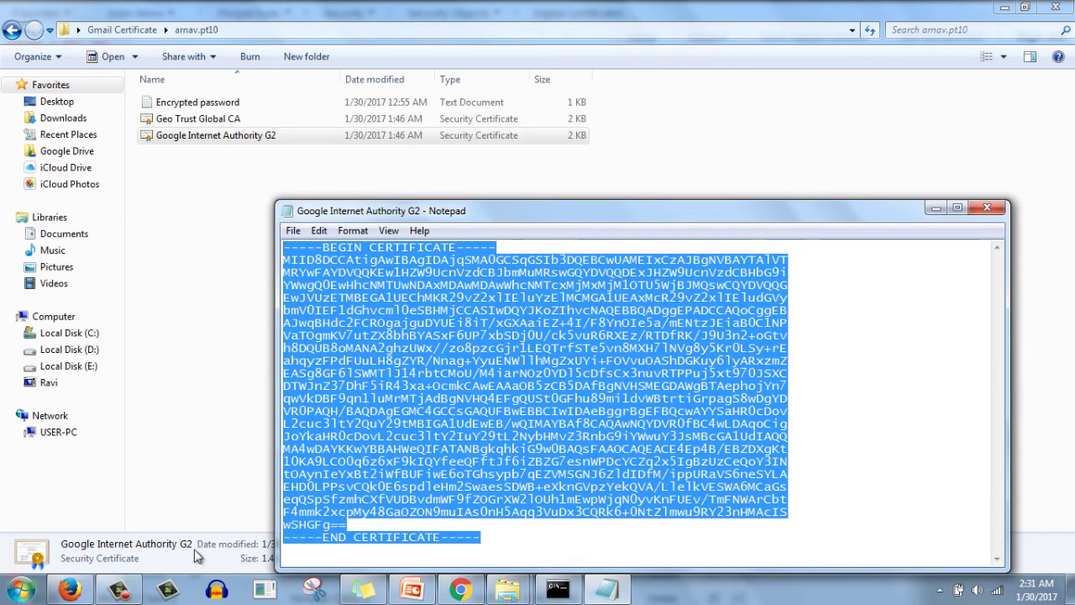
Paste the G2 PEM text into Import Certificate, confirm, and refresh the certificate list
left_click(73, 580)
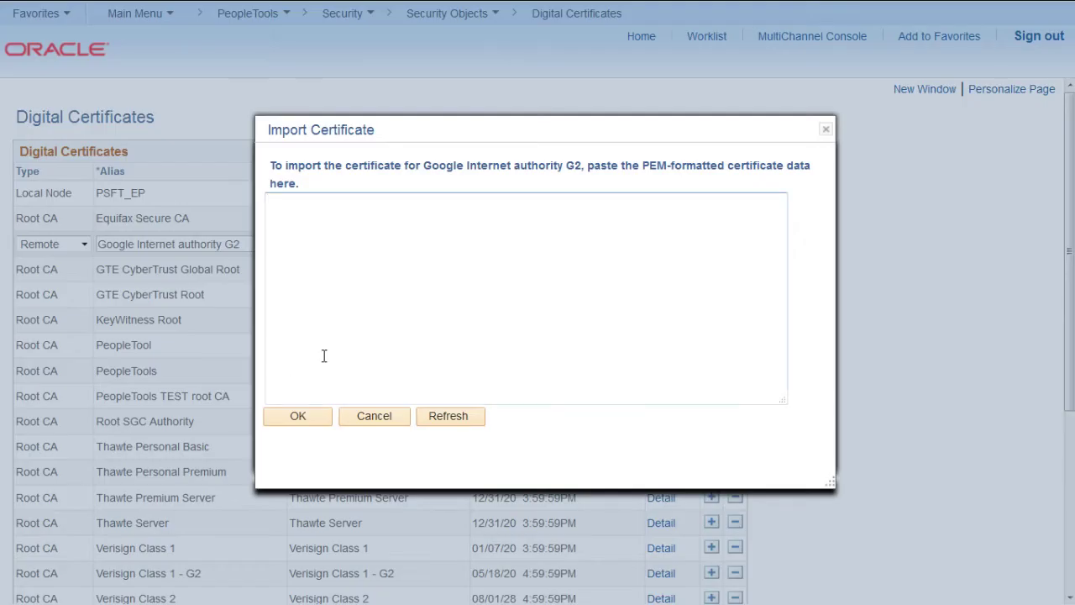
left_click(324, 356)
key("ctrl+v")
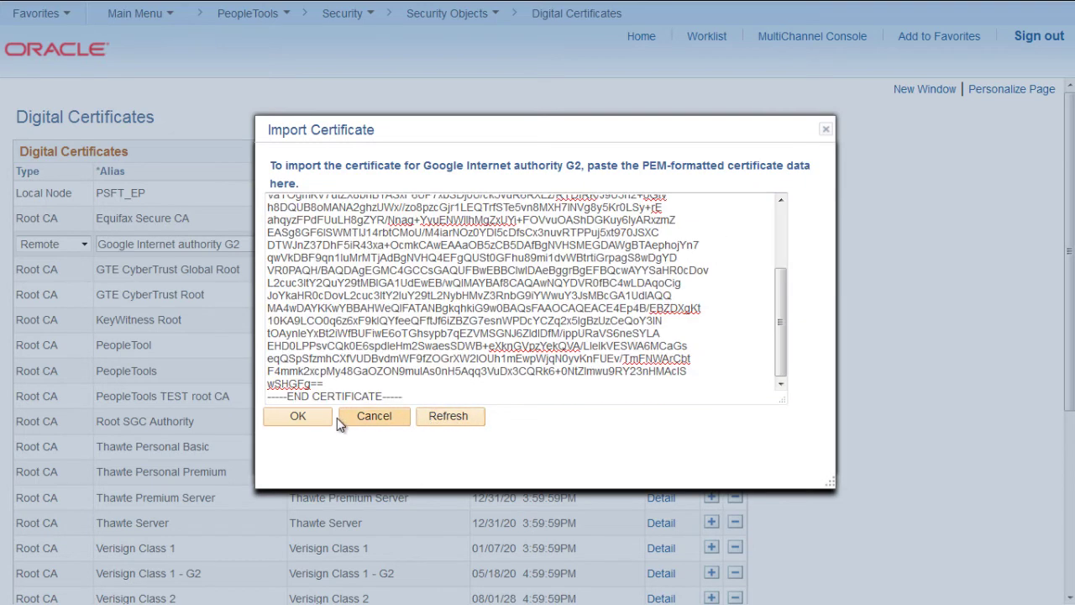
left_click(304, 417)
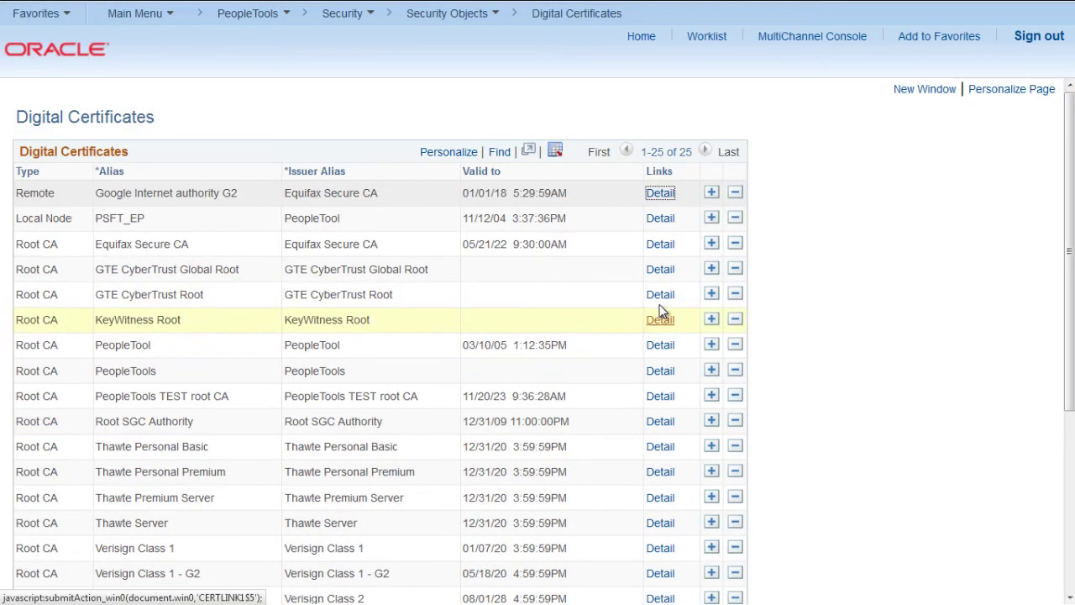
scroll(660, 311, "down", 5)
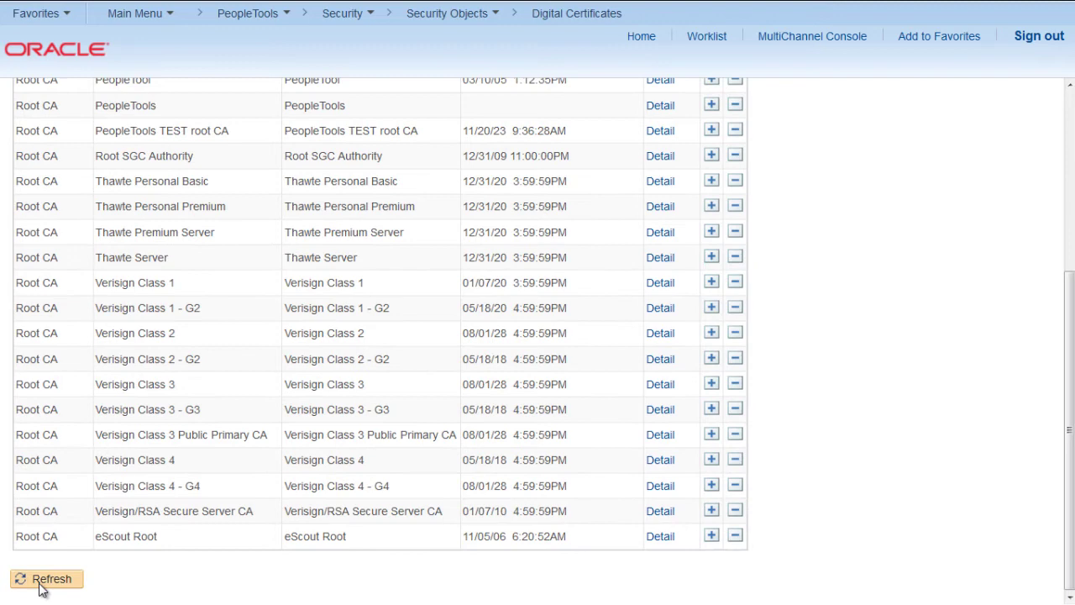
left_click(12, 581)
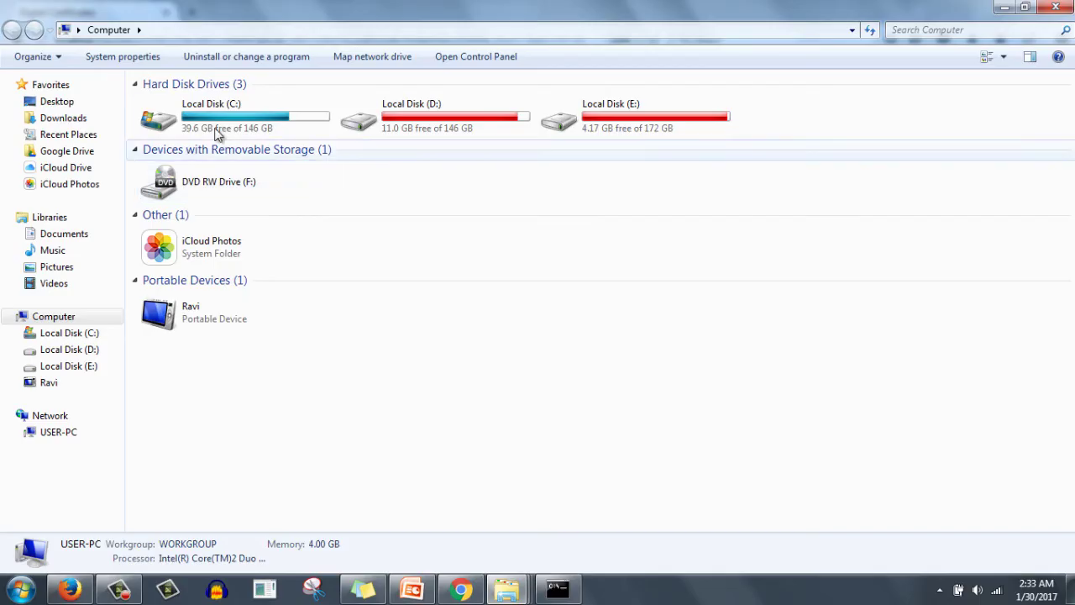
Open psappsrv.cfg from C:\PT8.54\appserv\fsdmo in Notepad
left_click(219, 126)
double_click(219, 126)
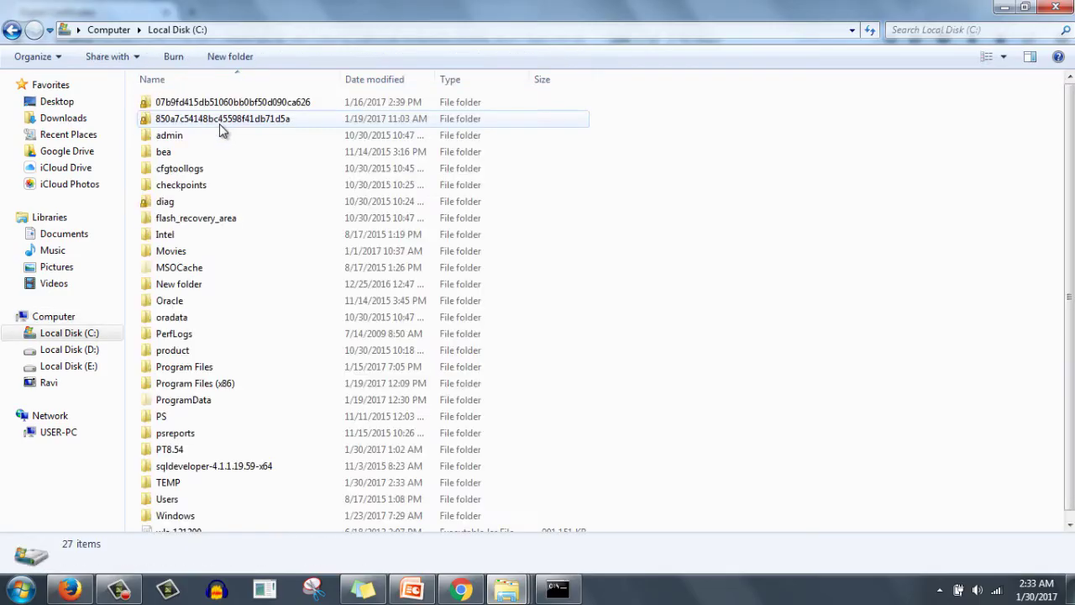
double_click(192, 452)
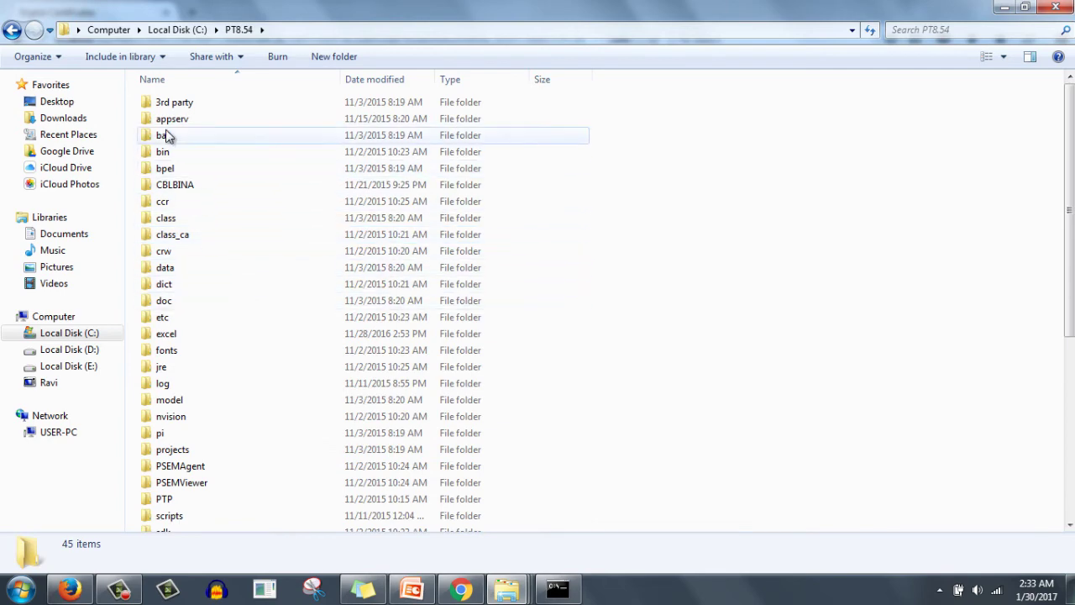
double_click(195, 116)
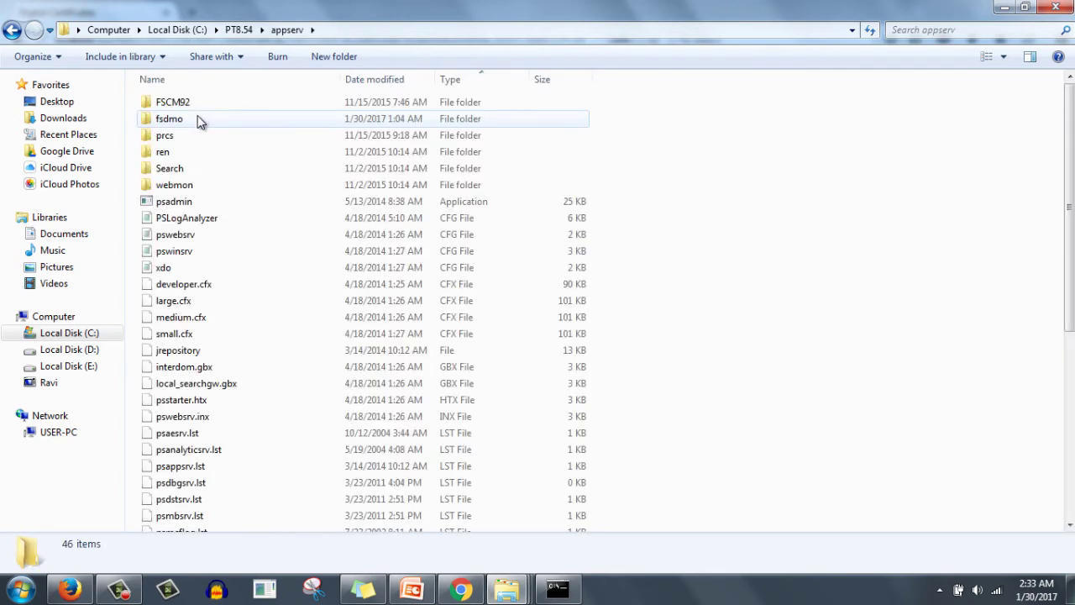
double_click(198, 120)
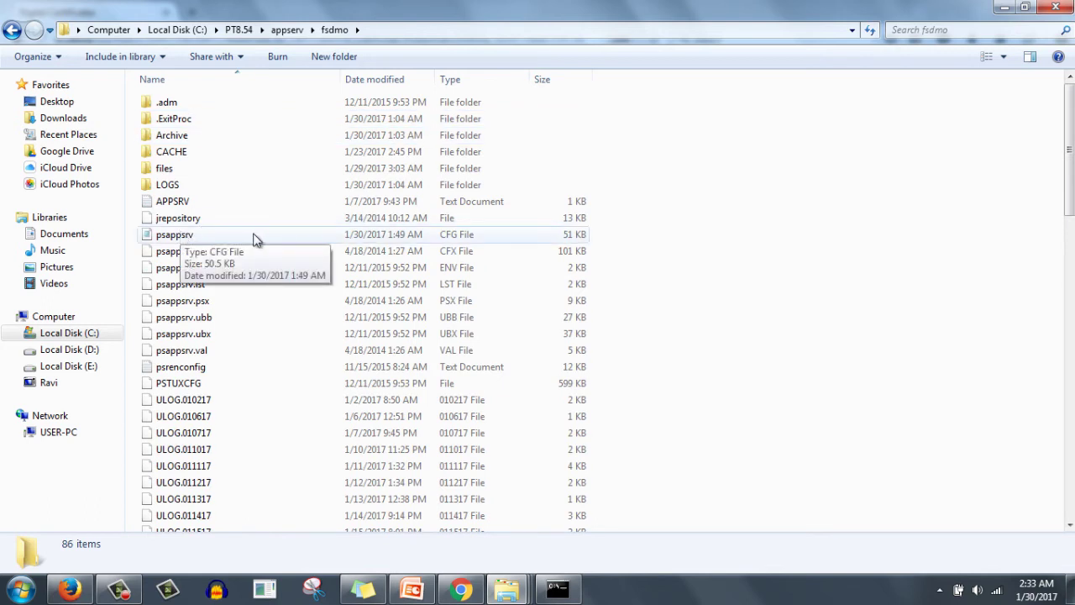
left_click(513, 240)
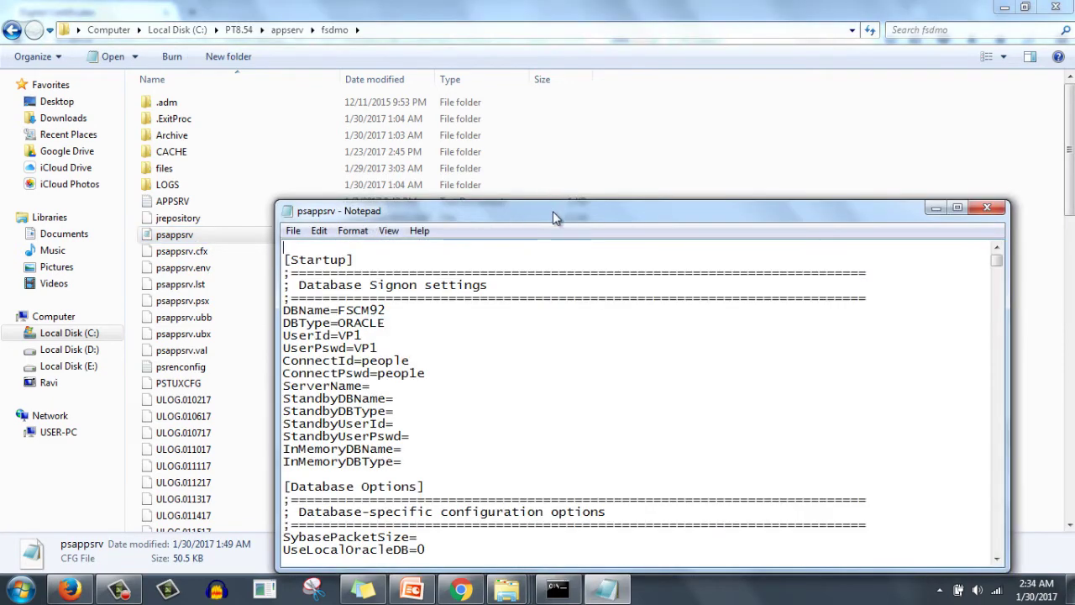
Maximize Notepad and search for 'sm' to jump to the SMTP settings
double_click(552, 210)
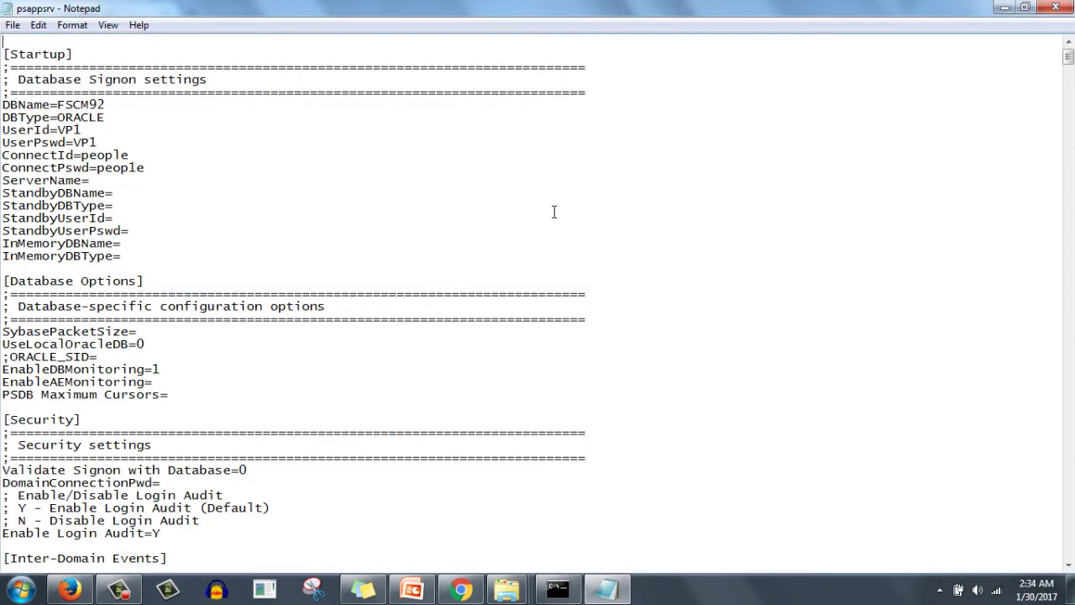
key("ctrl+f")
type("smtp")
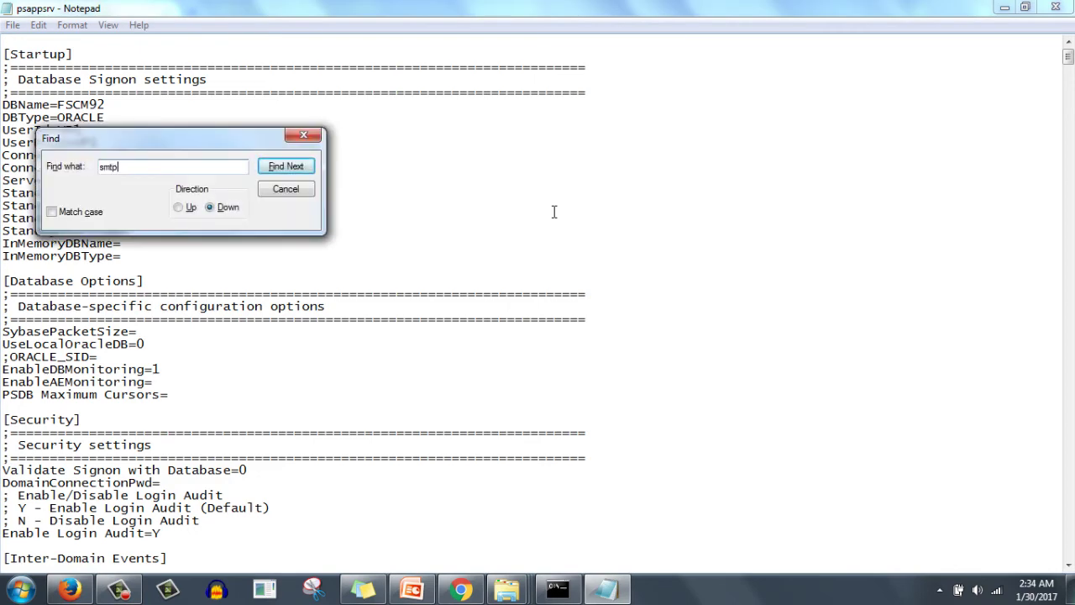
key("Return")
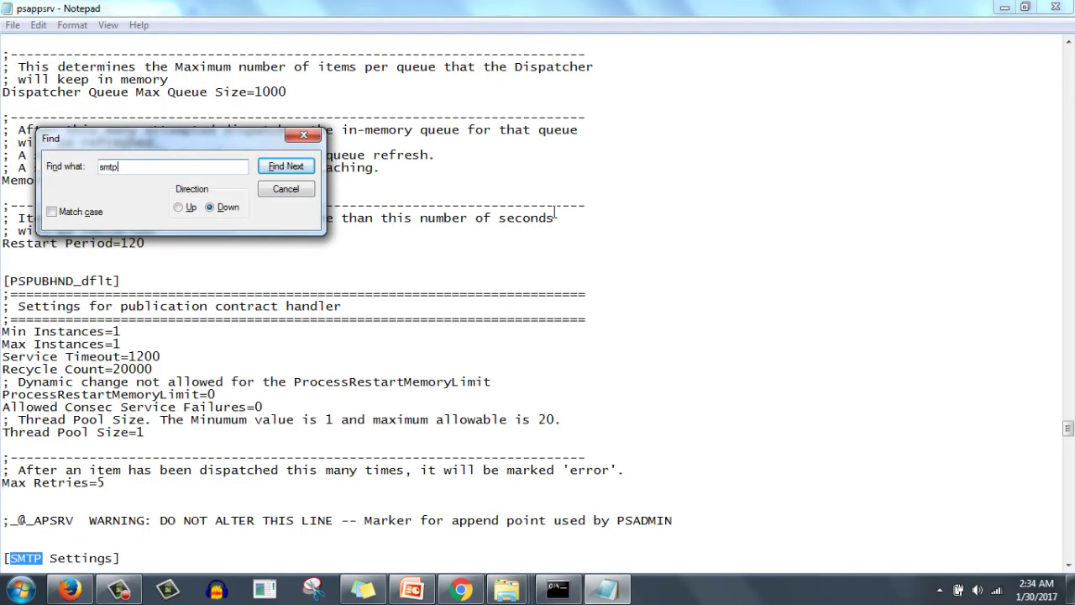
Close Find, scroll to [SMTP Settings], and select the SMTPSender comment and value lines
left_click(304, 135)
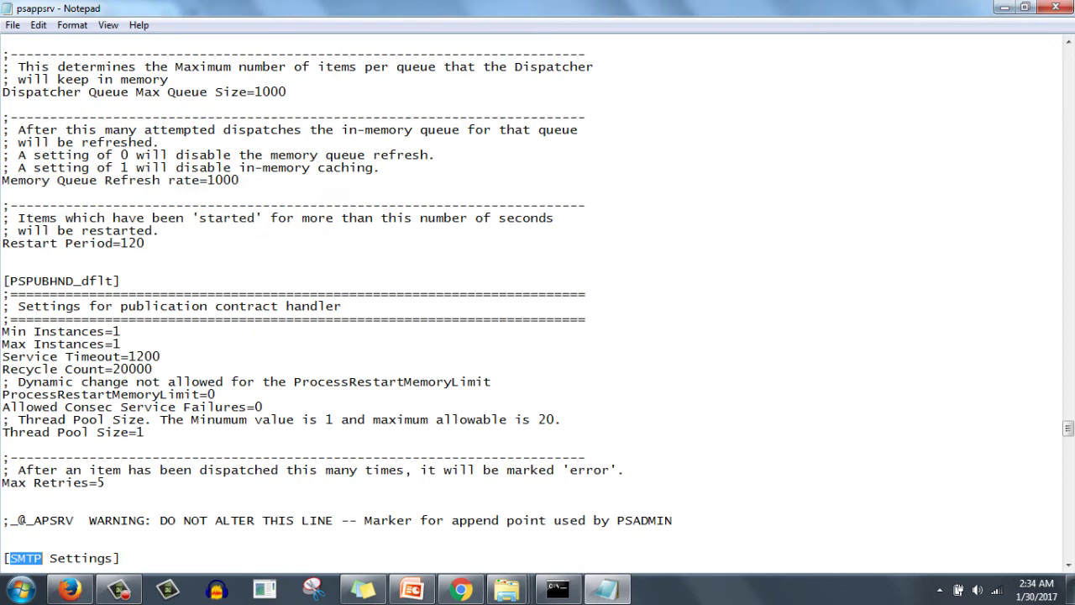
left_click_drag(1069, 430, 1069, 448)
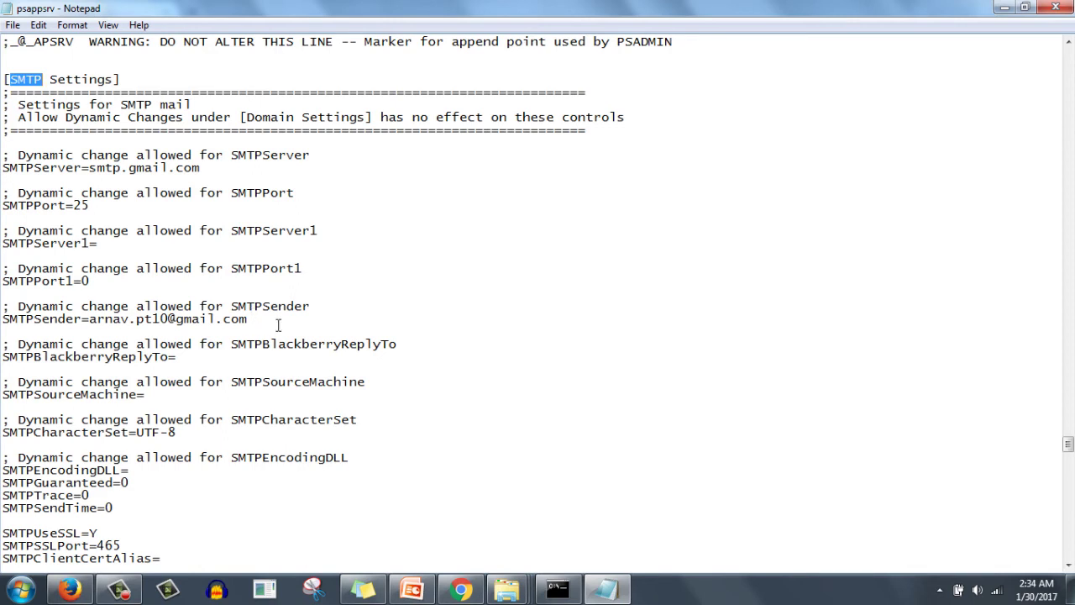
left_click_drag(278, 323, 5, 308)
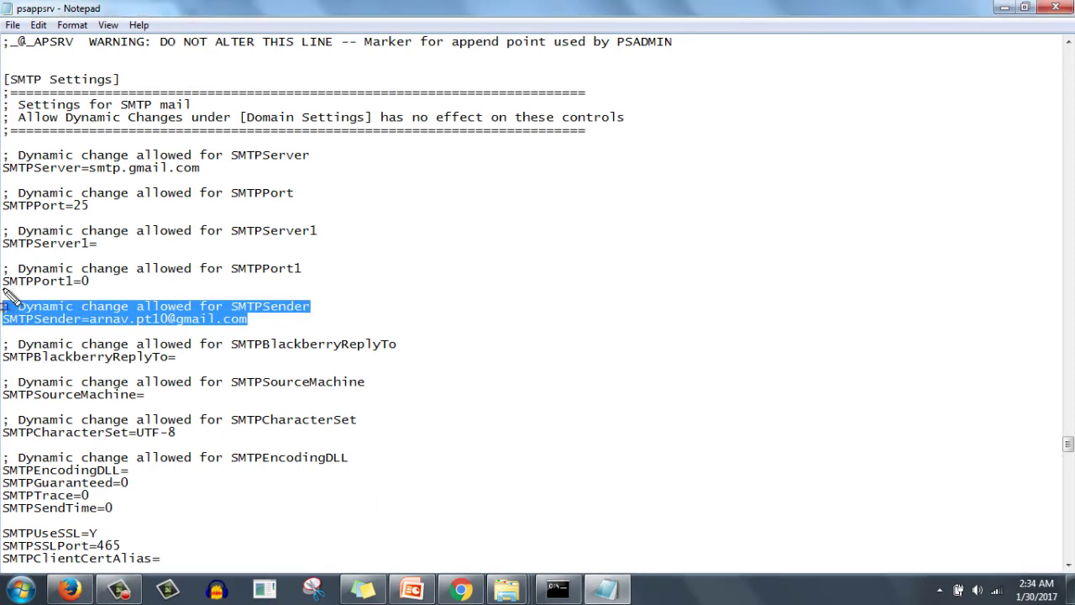
left_click_drag(4, 290, 97, 310)
mouse_move(187, 332)
left_mouse_down()
mouse_move(363, 345)
mouse_move(352, 342)
left_mouse_up()
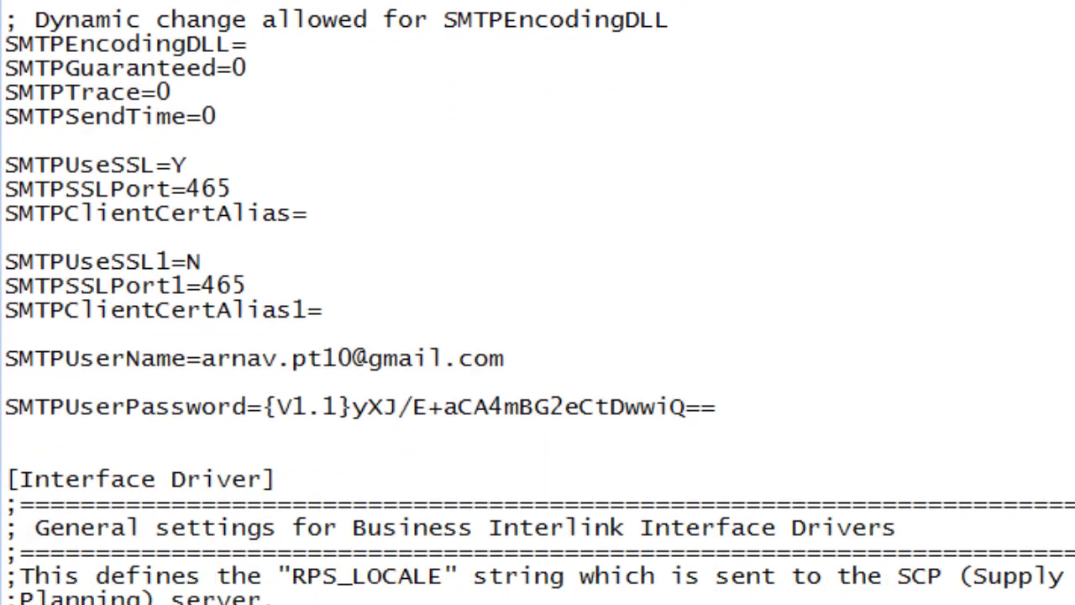
left_click_drag(5, 136, 767, 455)
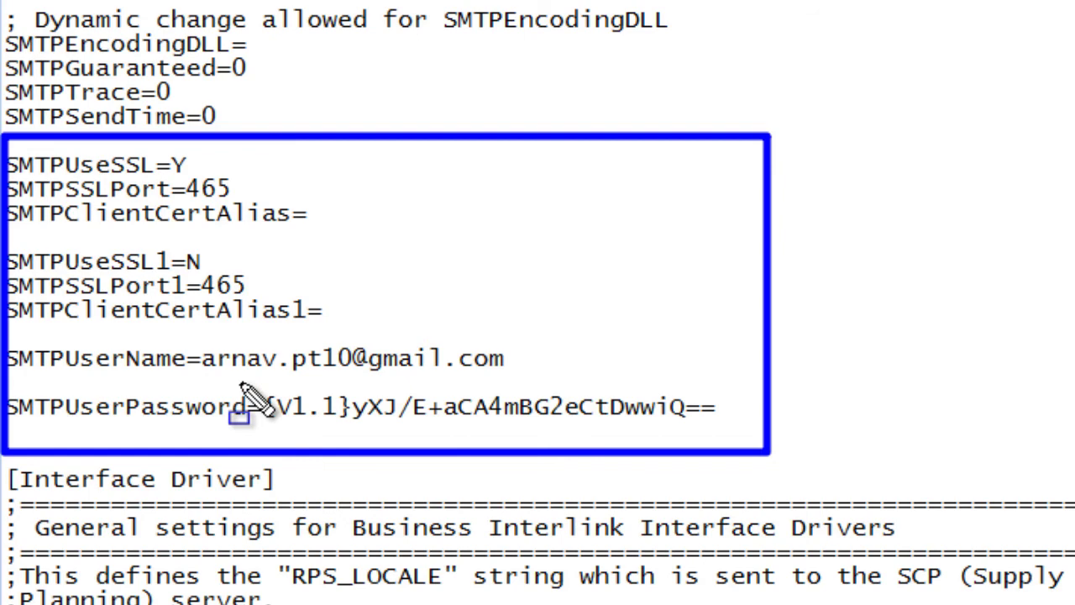
left_click_drag(215, 380, 366, 376)
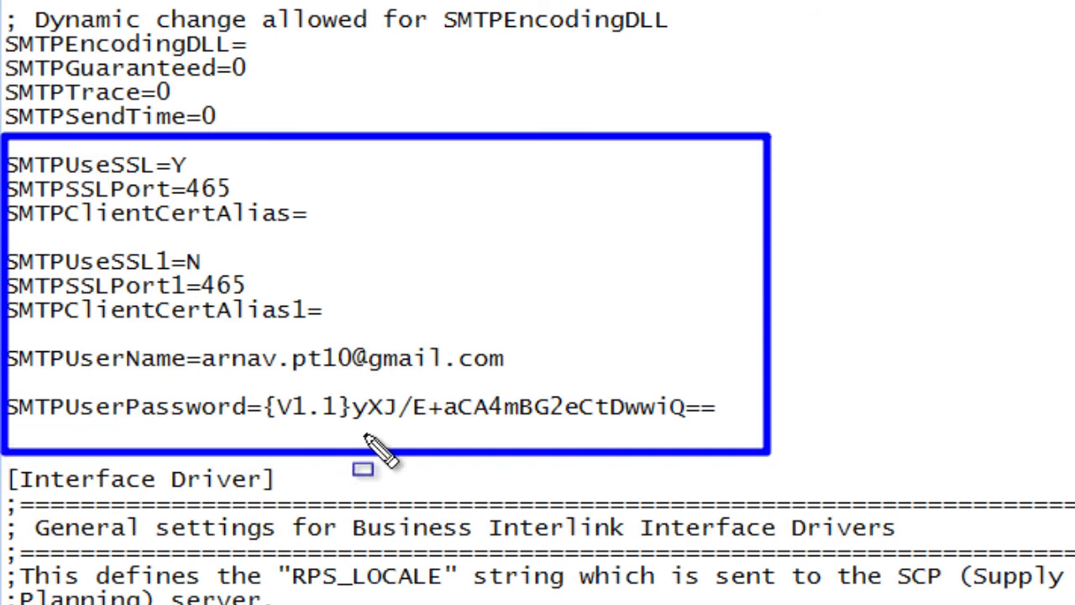
key("Escape")
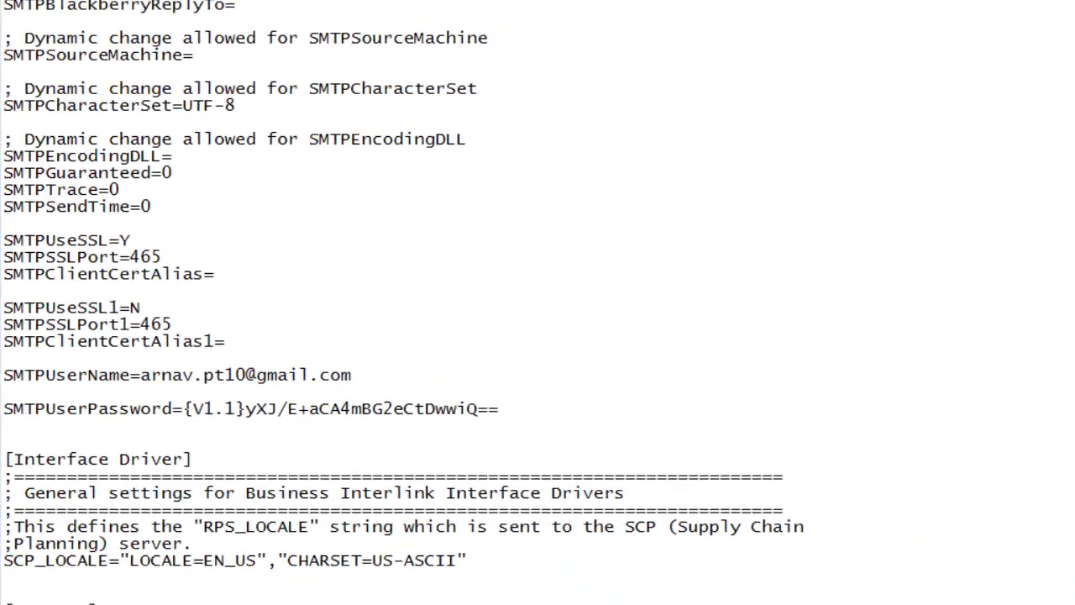
mouse_move(508, 588)
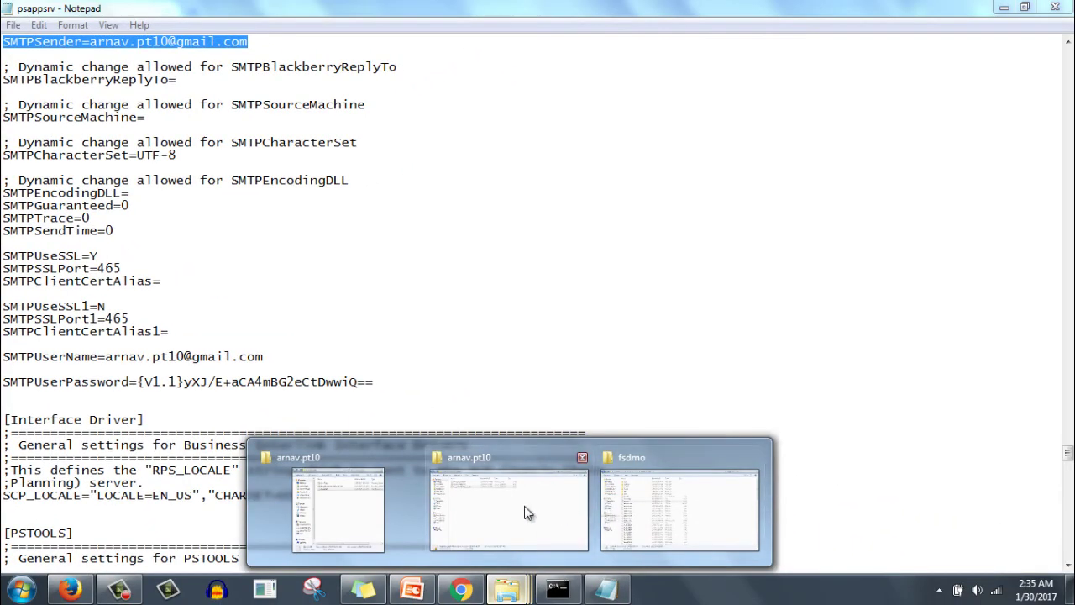
left_click(512, 496)
double_click(247, 103)
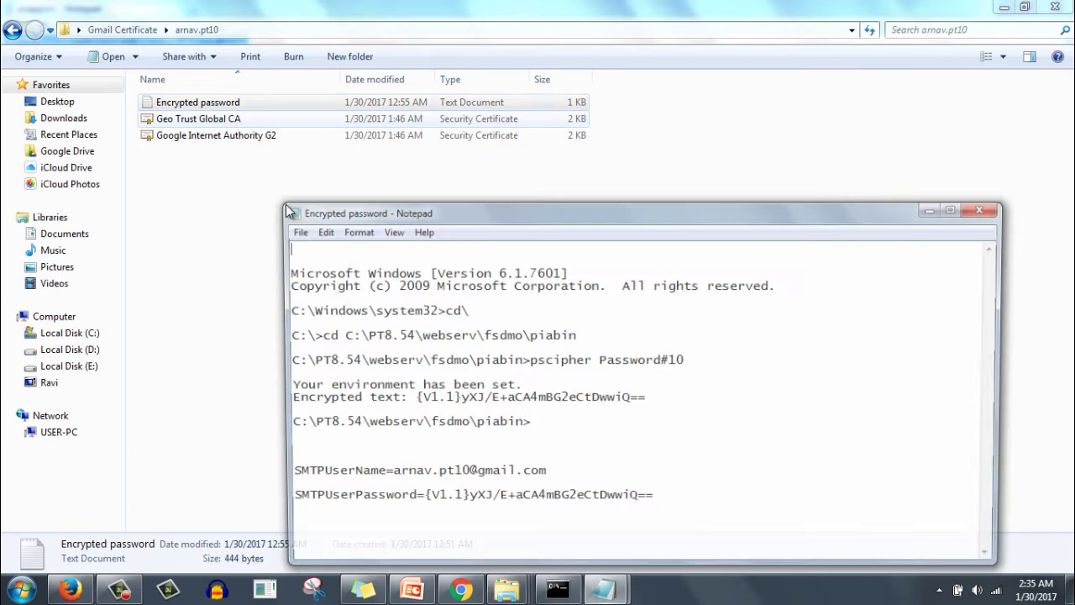
left_click_drag(657, 501, 426, 497)
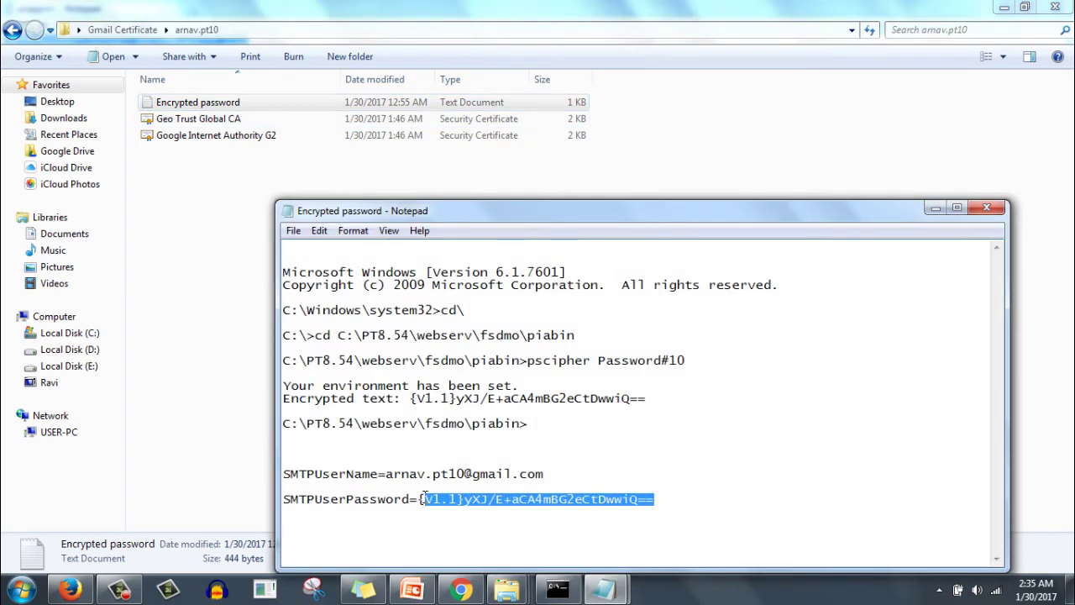
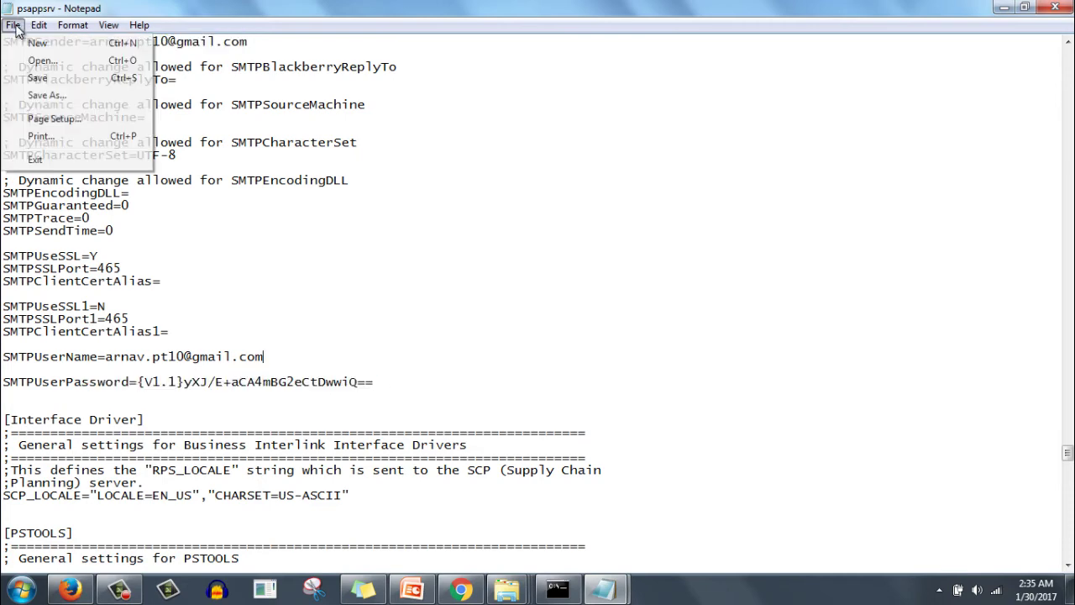
Save and close psappsrv with the encrypted SMTPUserPassword, then return to the PeopleSoft browser
left_click(42, 79)
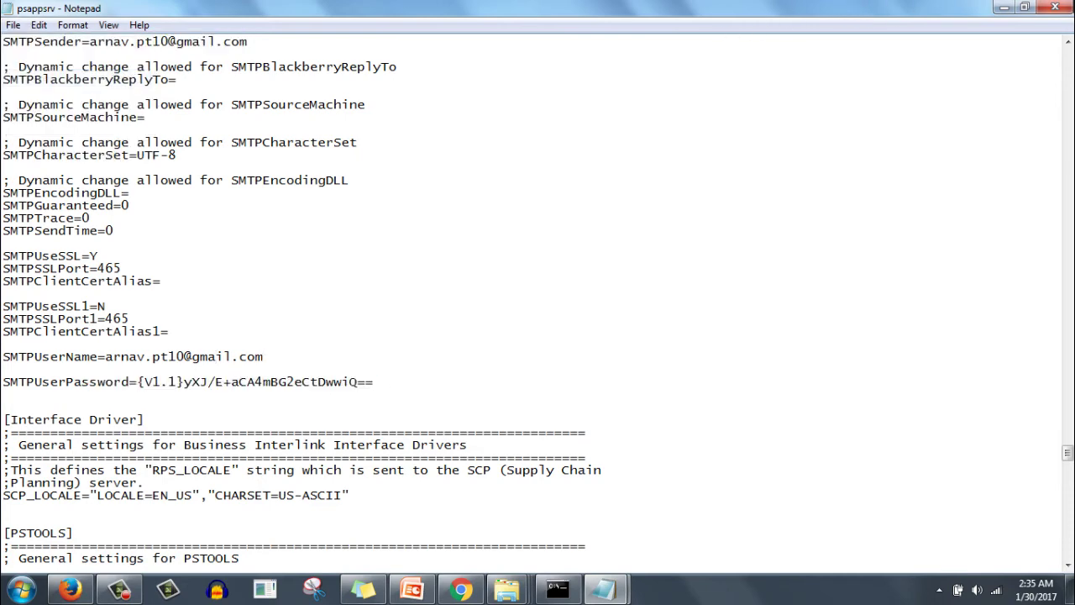
left_click(1055, 7)
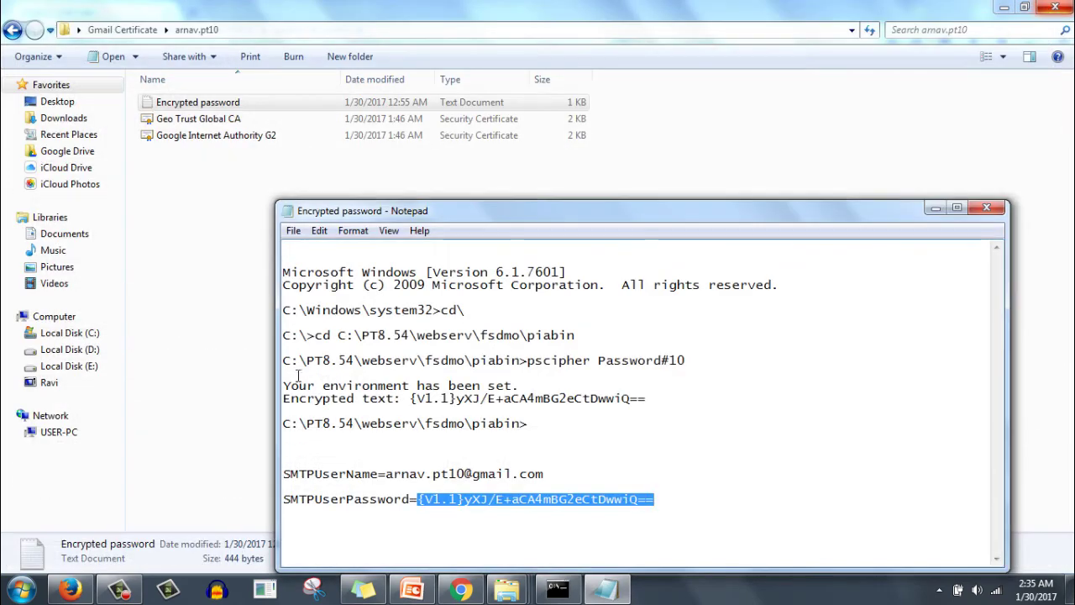
left_click(71, 591)
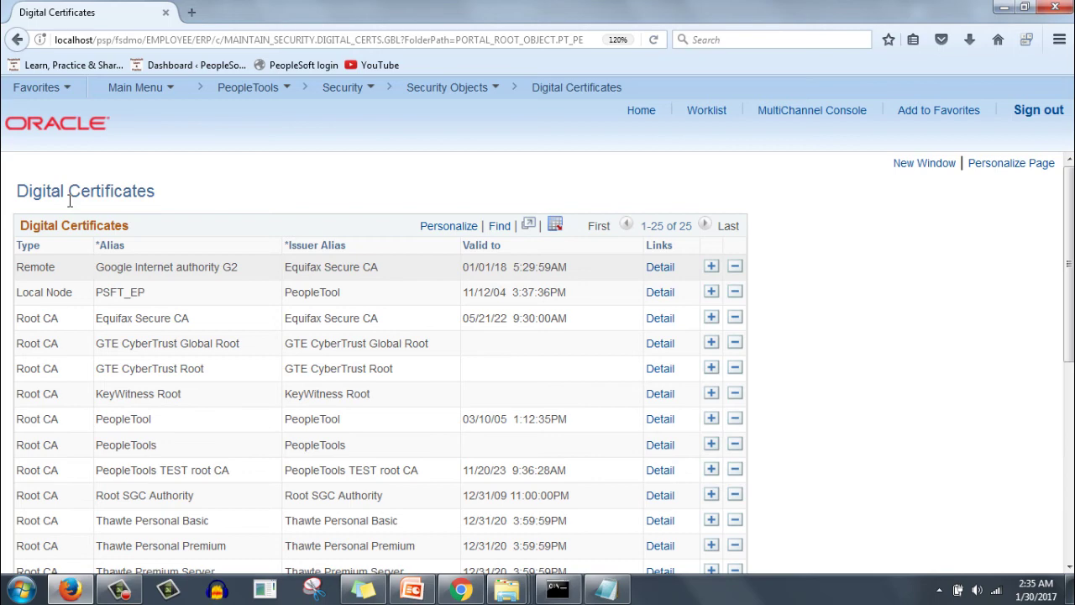
Go full screen and open PeopleTools > Web Profile > Web Profile Configuration
key("F11")
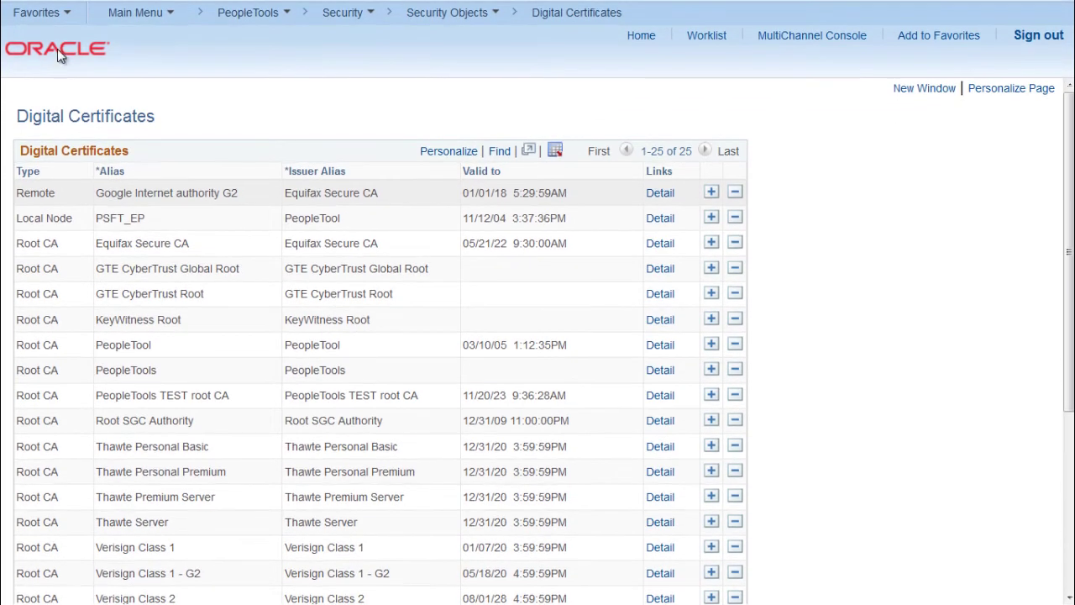
left_click(26, 15)
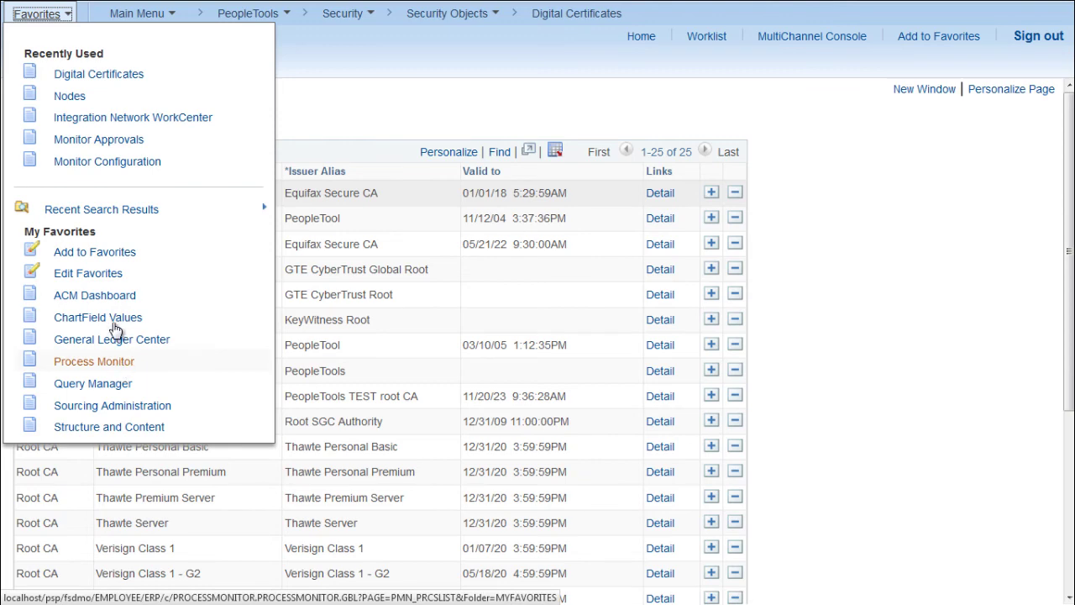
mouse_move(282, 14)
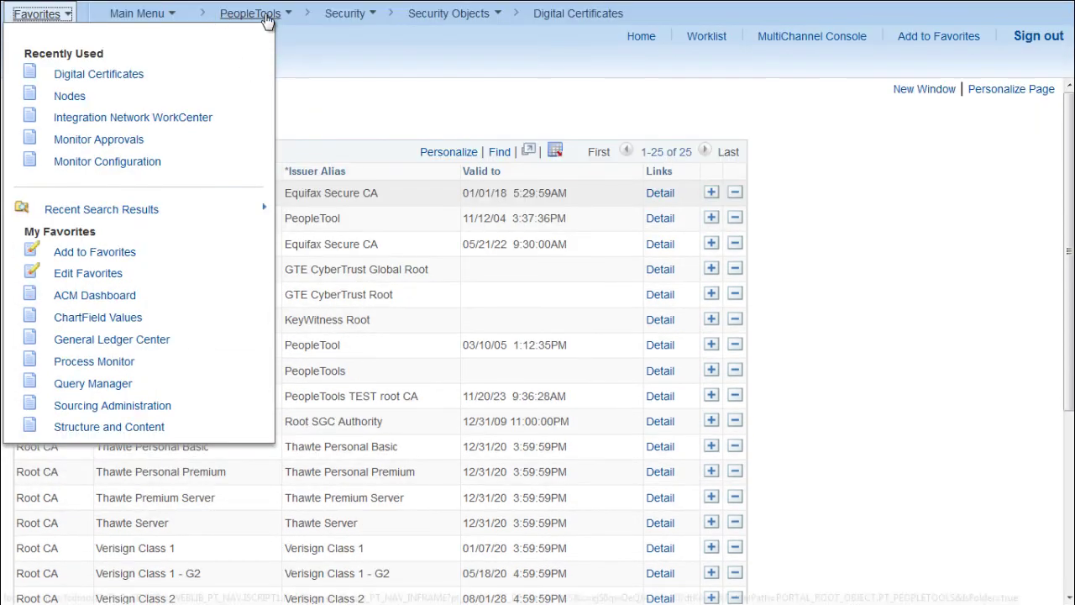
left_click(250, 13)
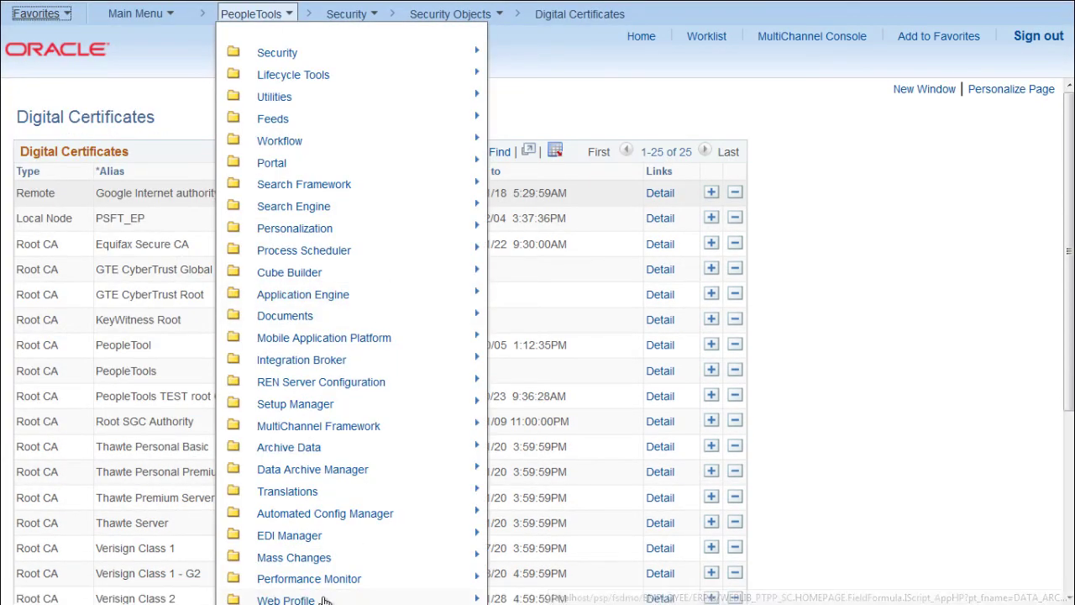
mouse_move(324, 600)
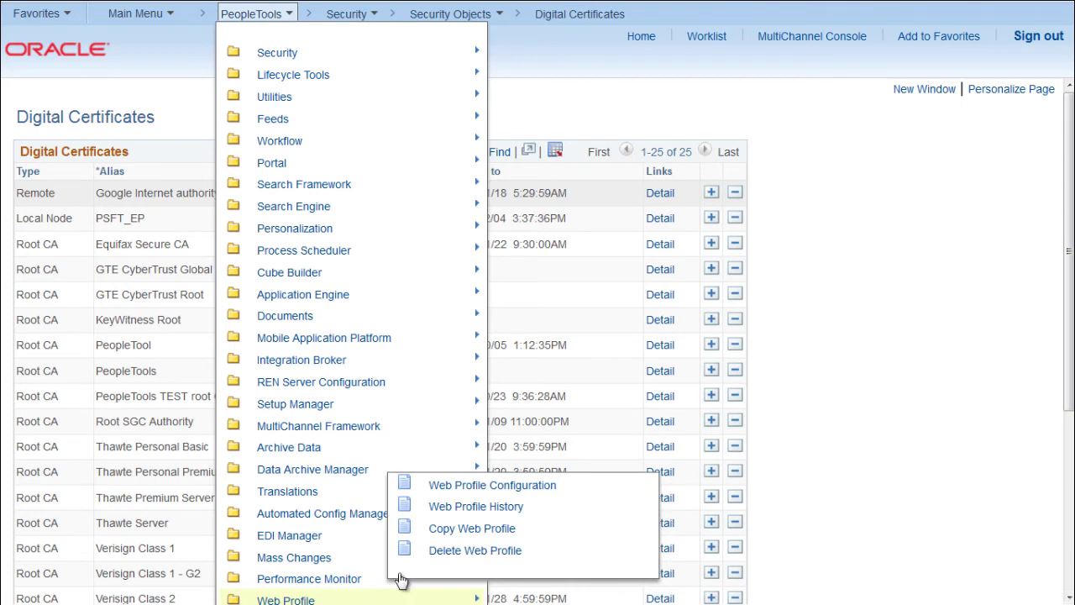
left_click(513, 487)
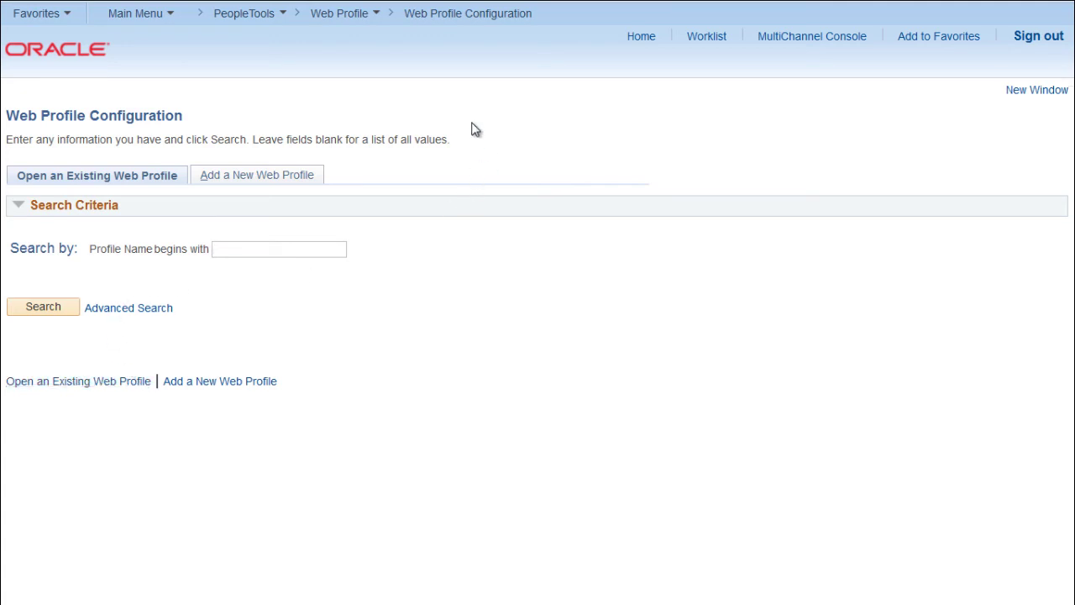
Search the web profiles and open PROD to view its general settings
left_click(58, 310)
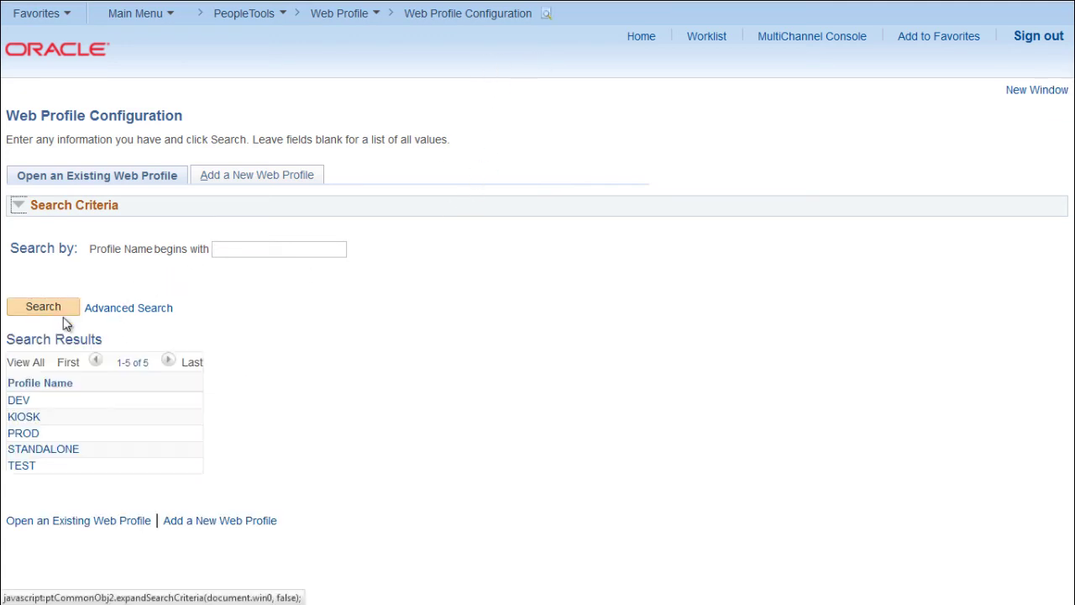
left_click(22, 433)
scroll(283, 420, "down", 5)
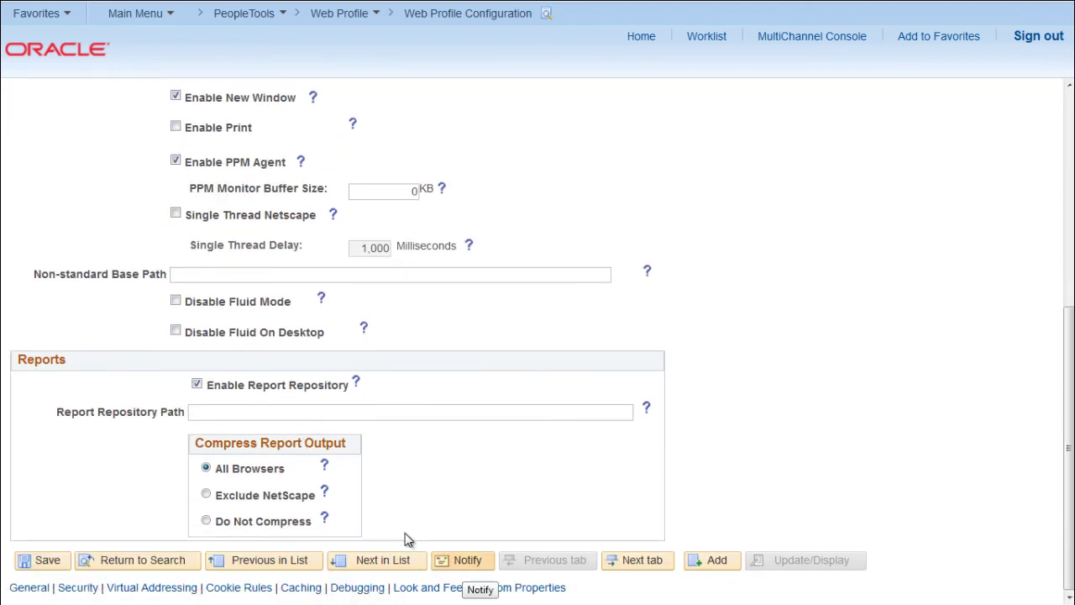
Send a workflow notification to the Gmail address, with 'Test SMTP' as both subject and message
left_click(468, 569)
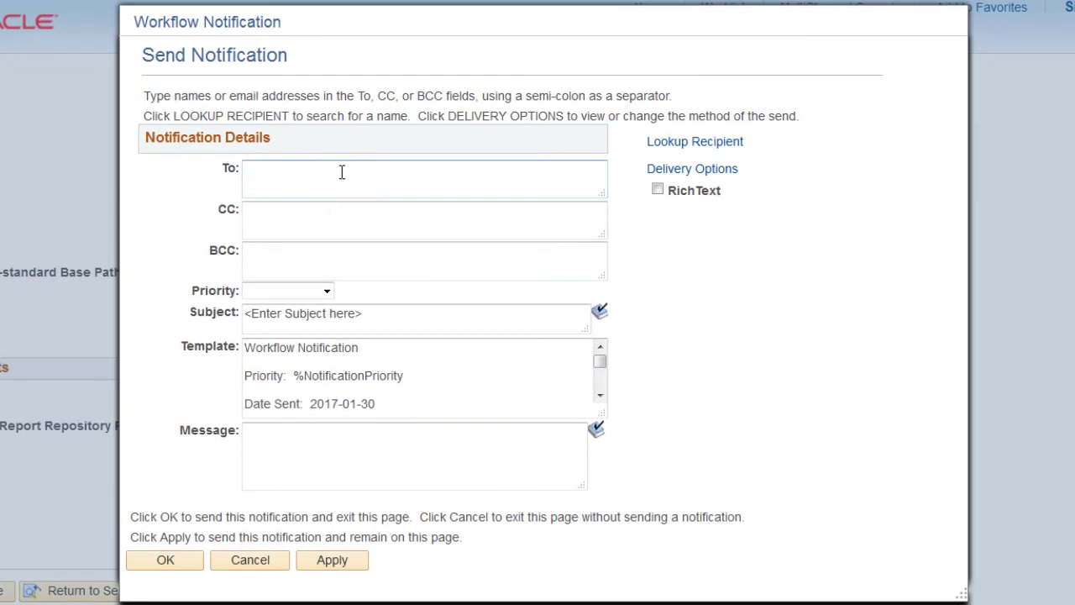
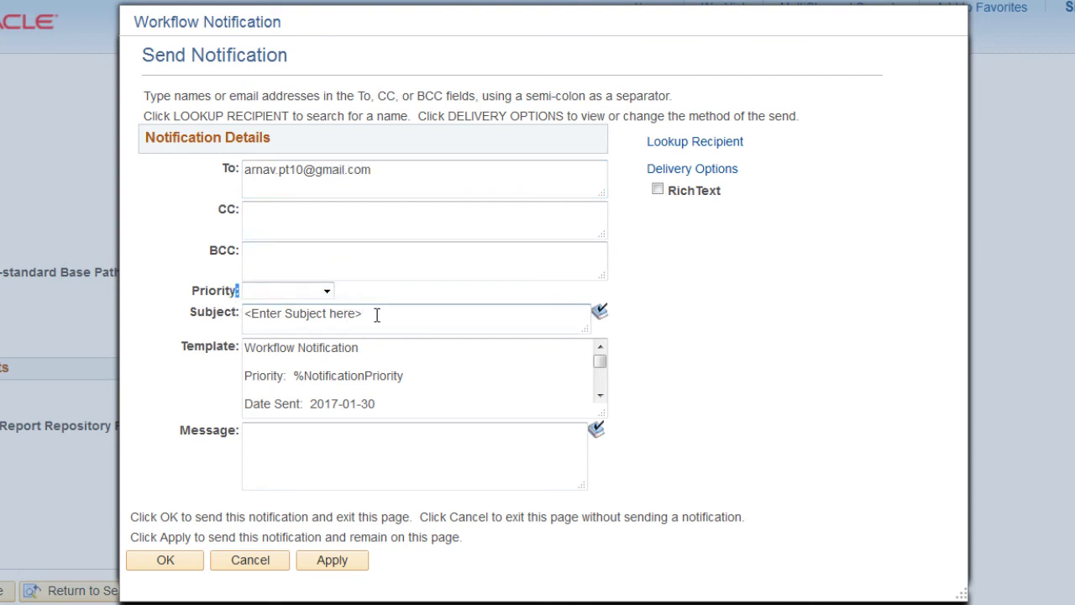
left_click_drag(377, 312, 194, 315)
type("Test SM")
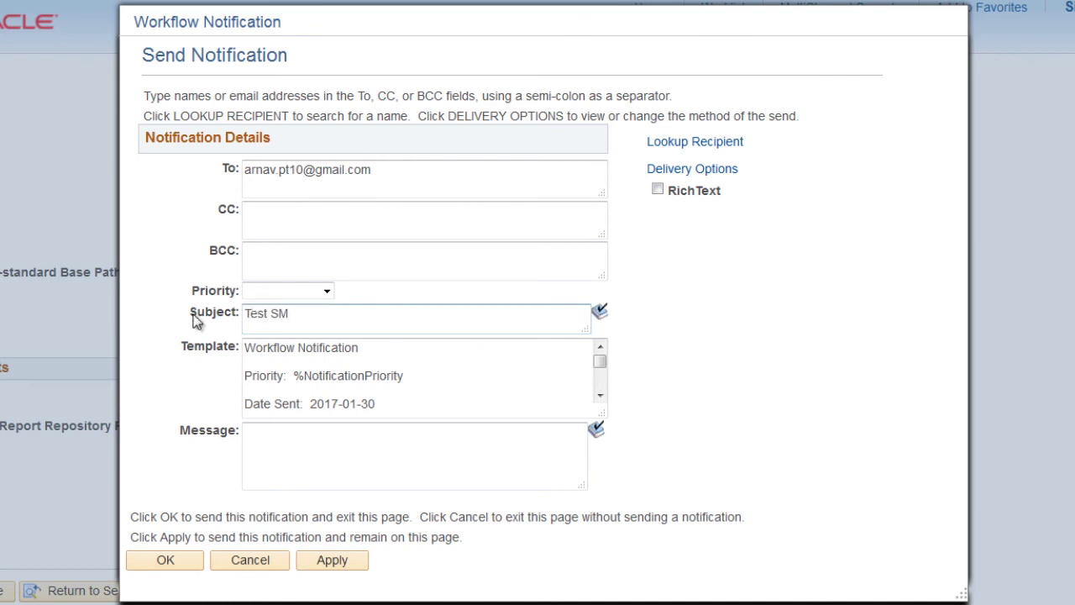
type("TP")
left_click_drag(331, 321, 166, 305)
key("ctrl+c")
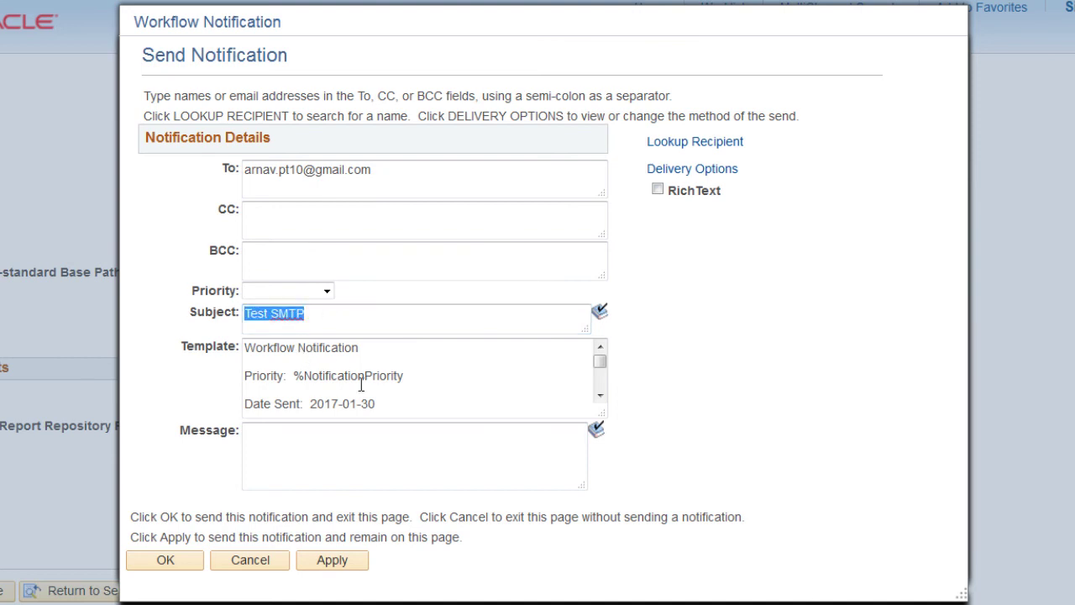
left_click(356, 449)
key("ctrl+v")
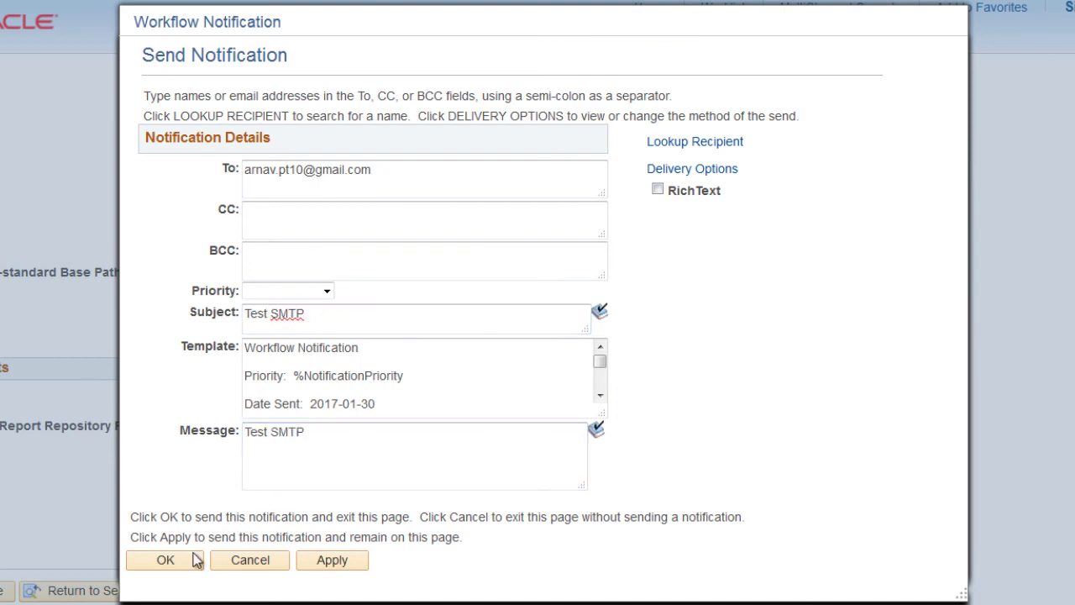
left_click(167, 559)
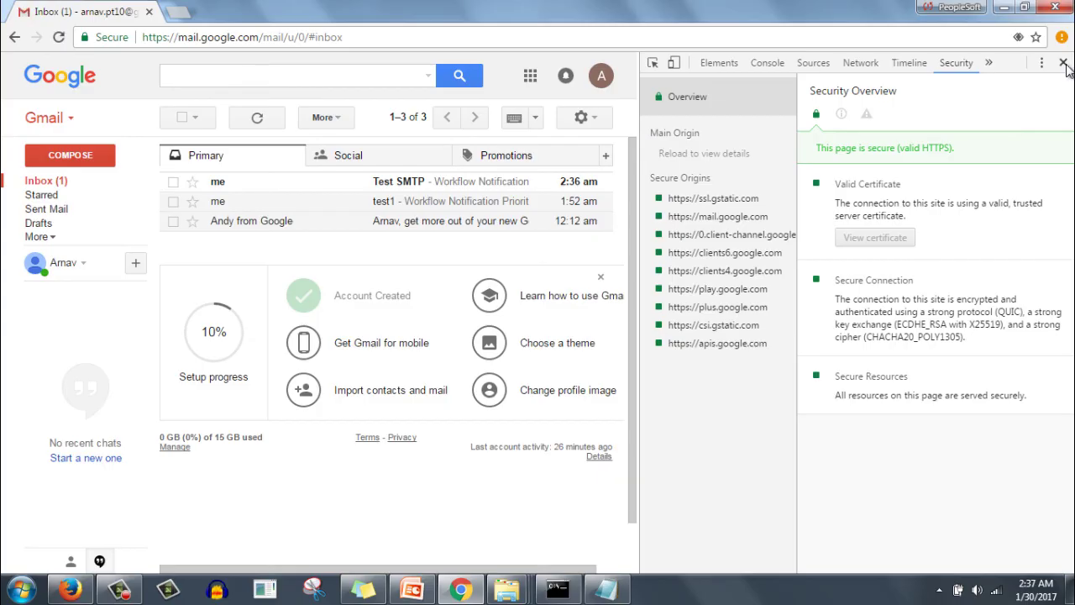
Read the 'Test SMTP' notification email in Gmail, then return to the inbox and check connection security
left_click(1064, 64)
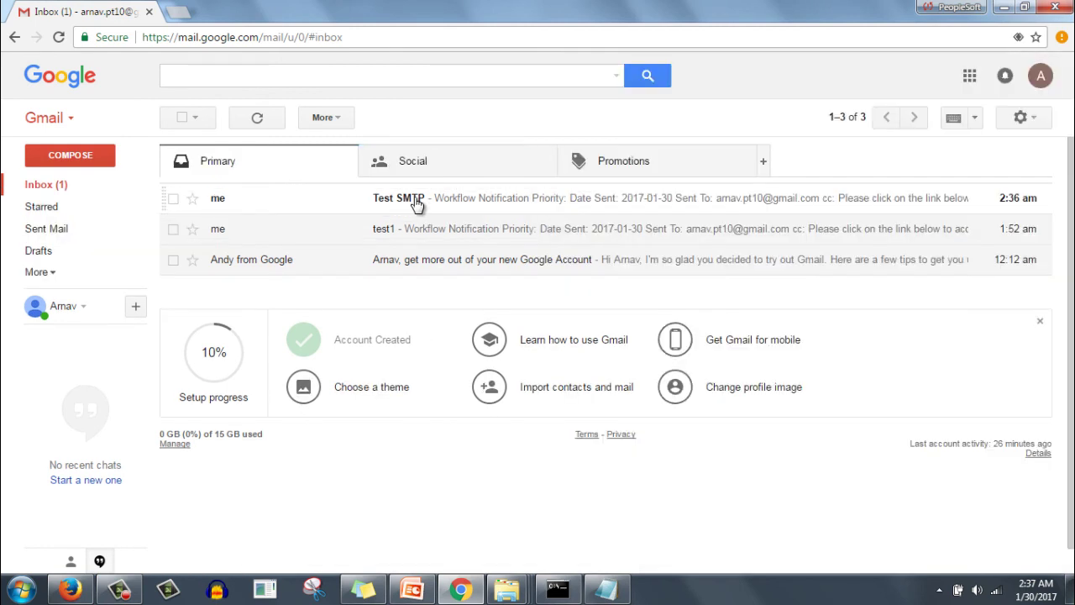
left_click(417, 205)
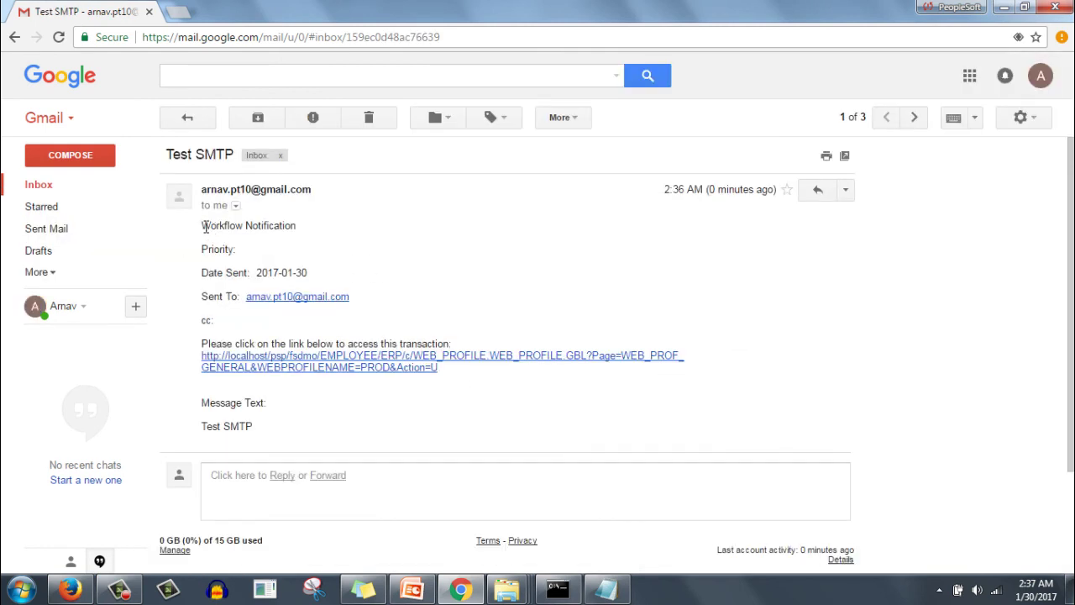
left_click_drag(204, 227, 486, 342)
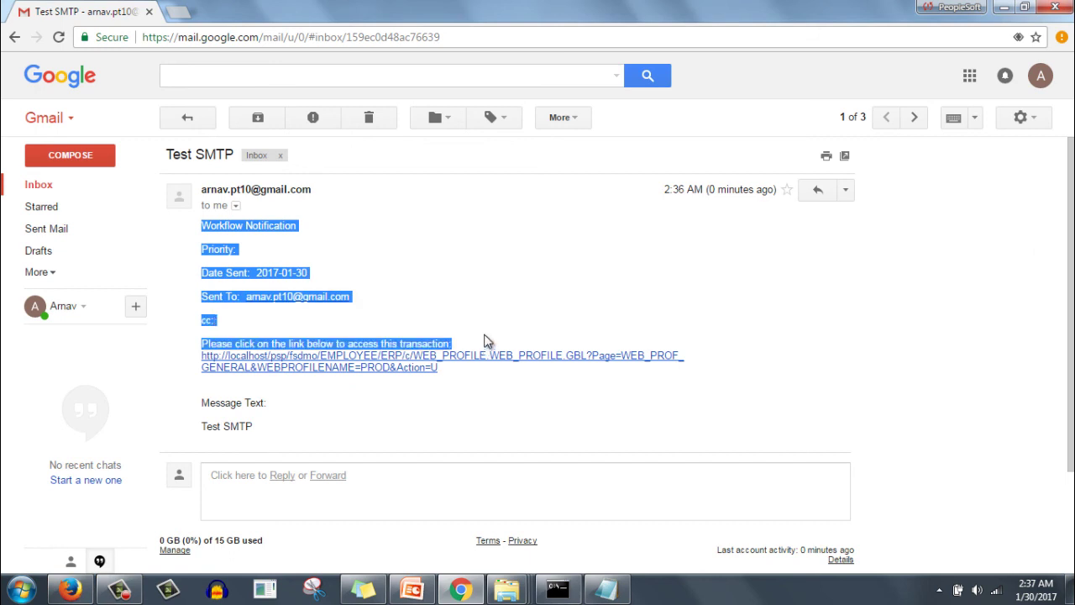
left_click_drag(202, 426, 255, 438)
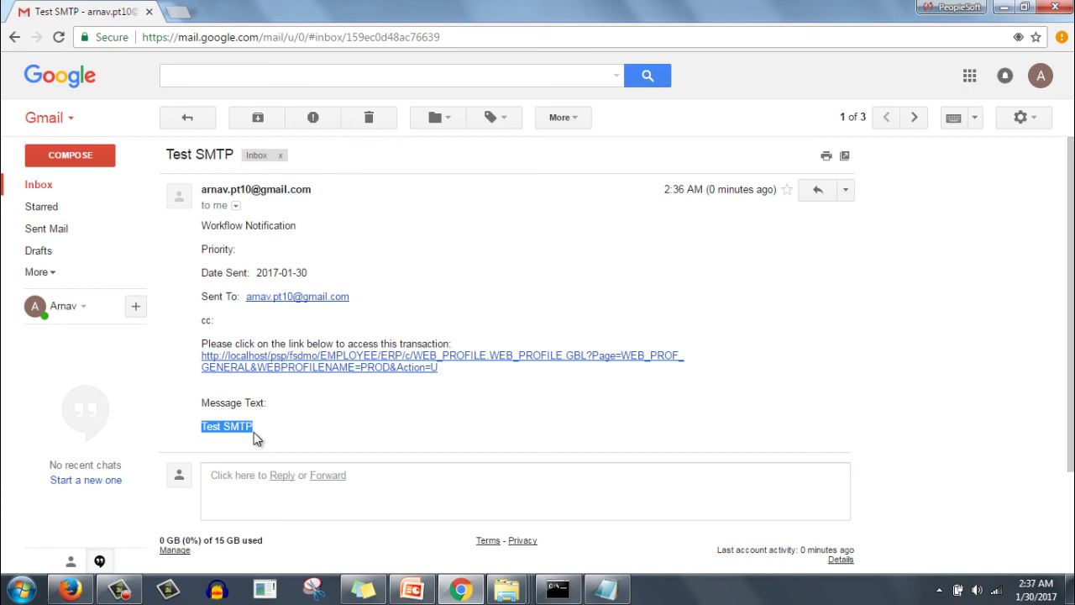
left_click(94, 195)
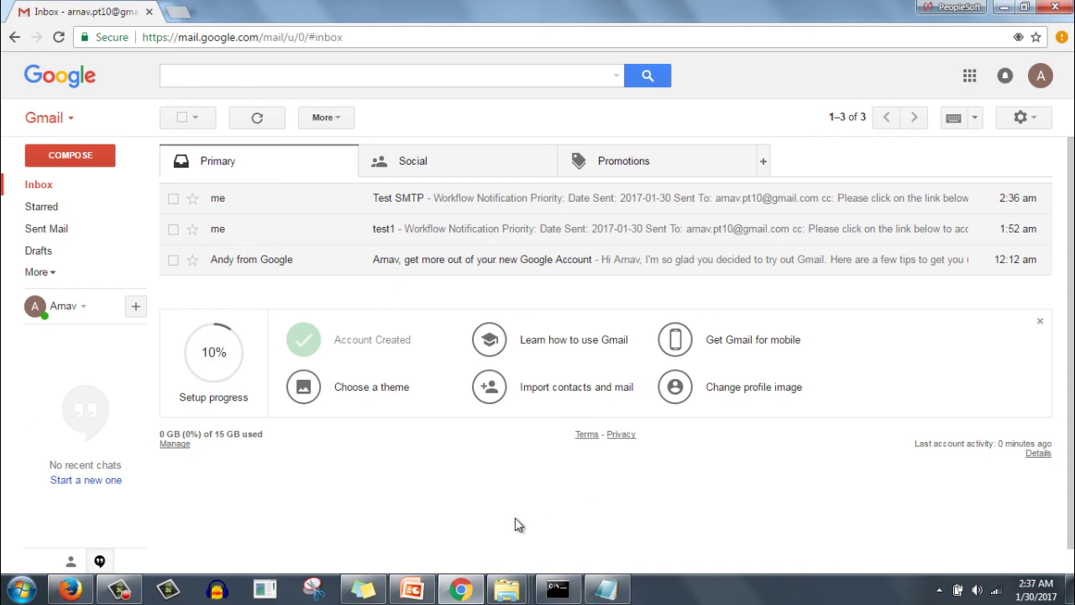
left_click(87, 38)
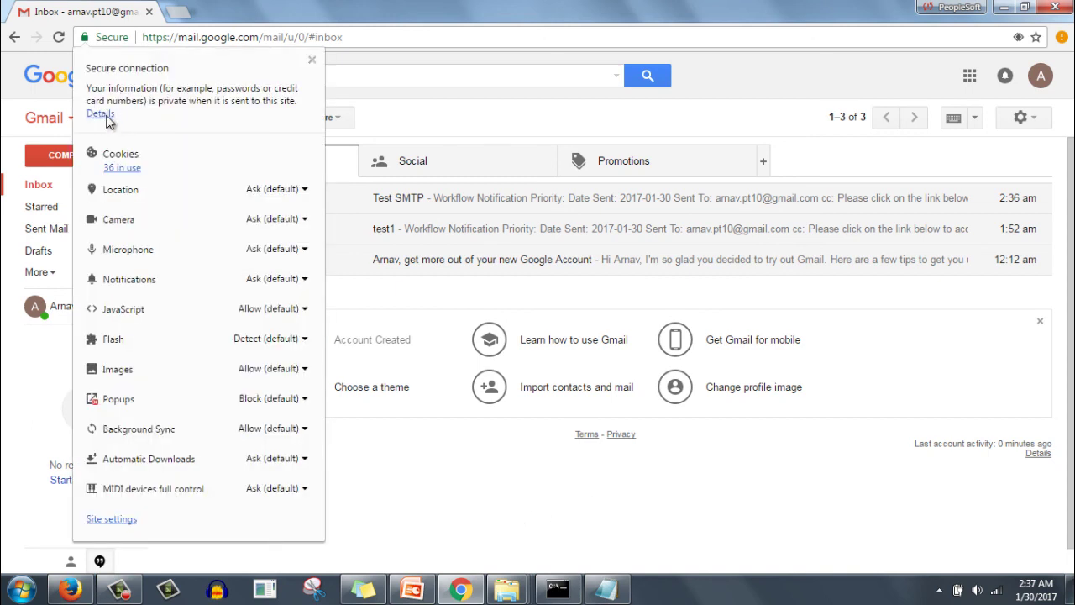